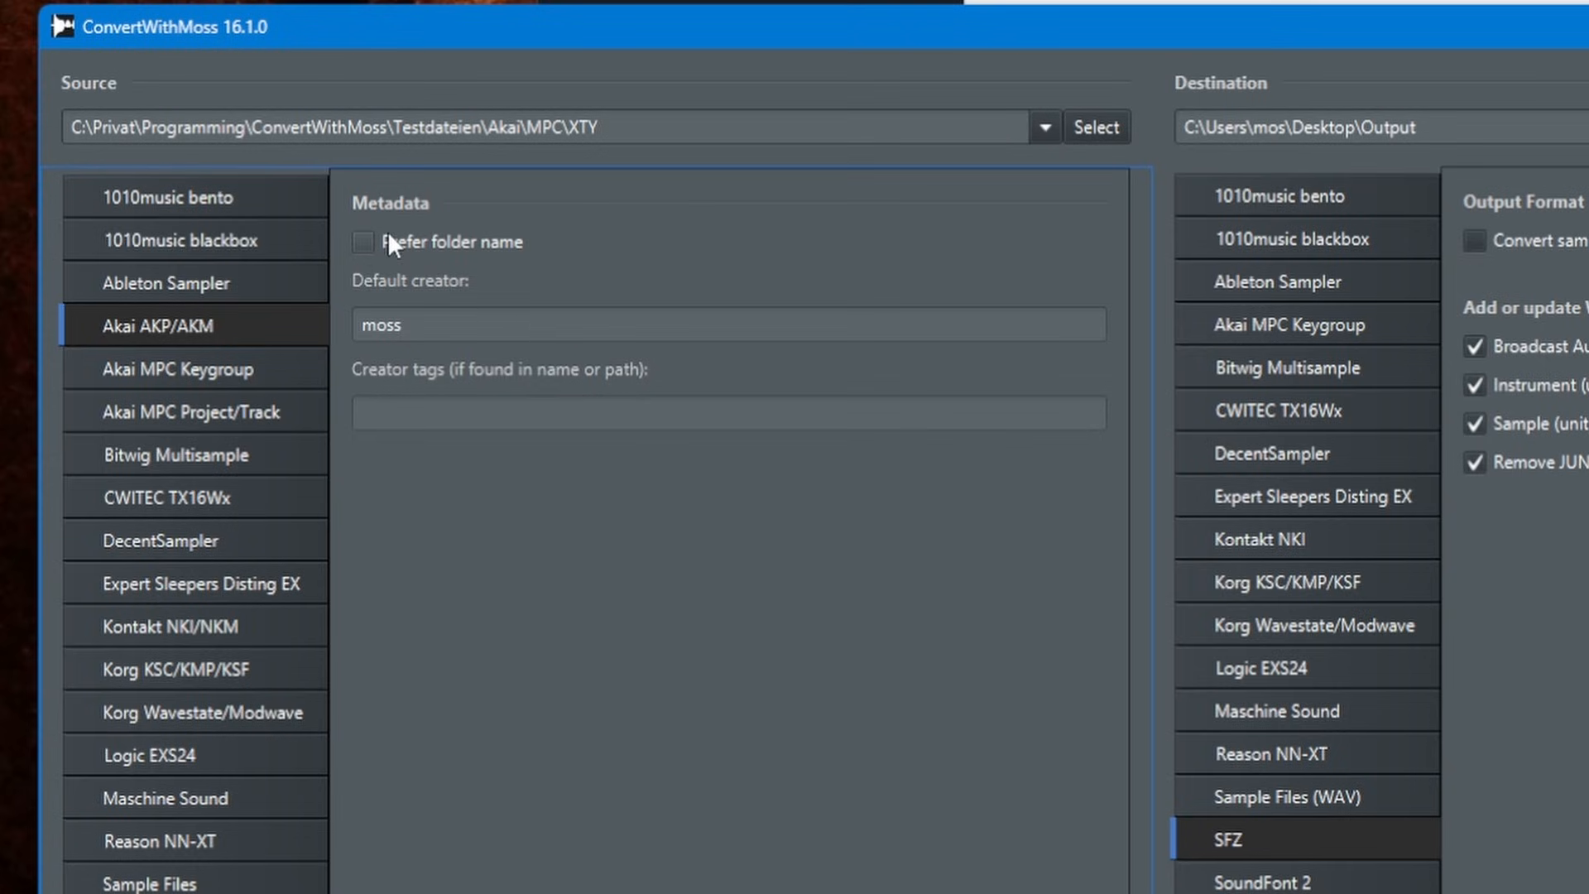
# Step: Choose the Z8 Factory Sounds\Instruments\Misc folder as the Akai AKP/AKM source, analyse its presets and check the detected preset types in the log
pyautogui.click(1096, 127)
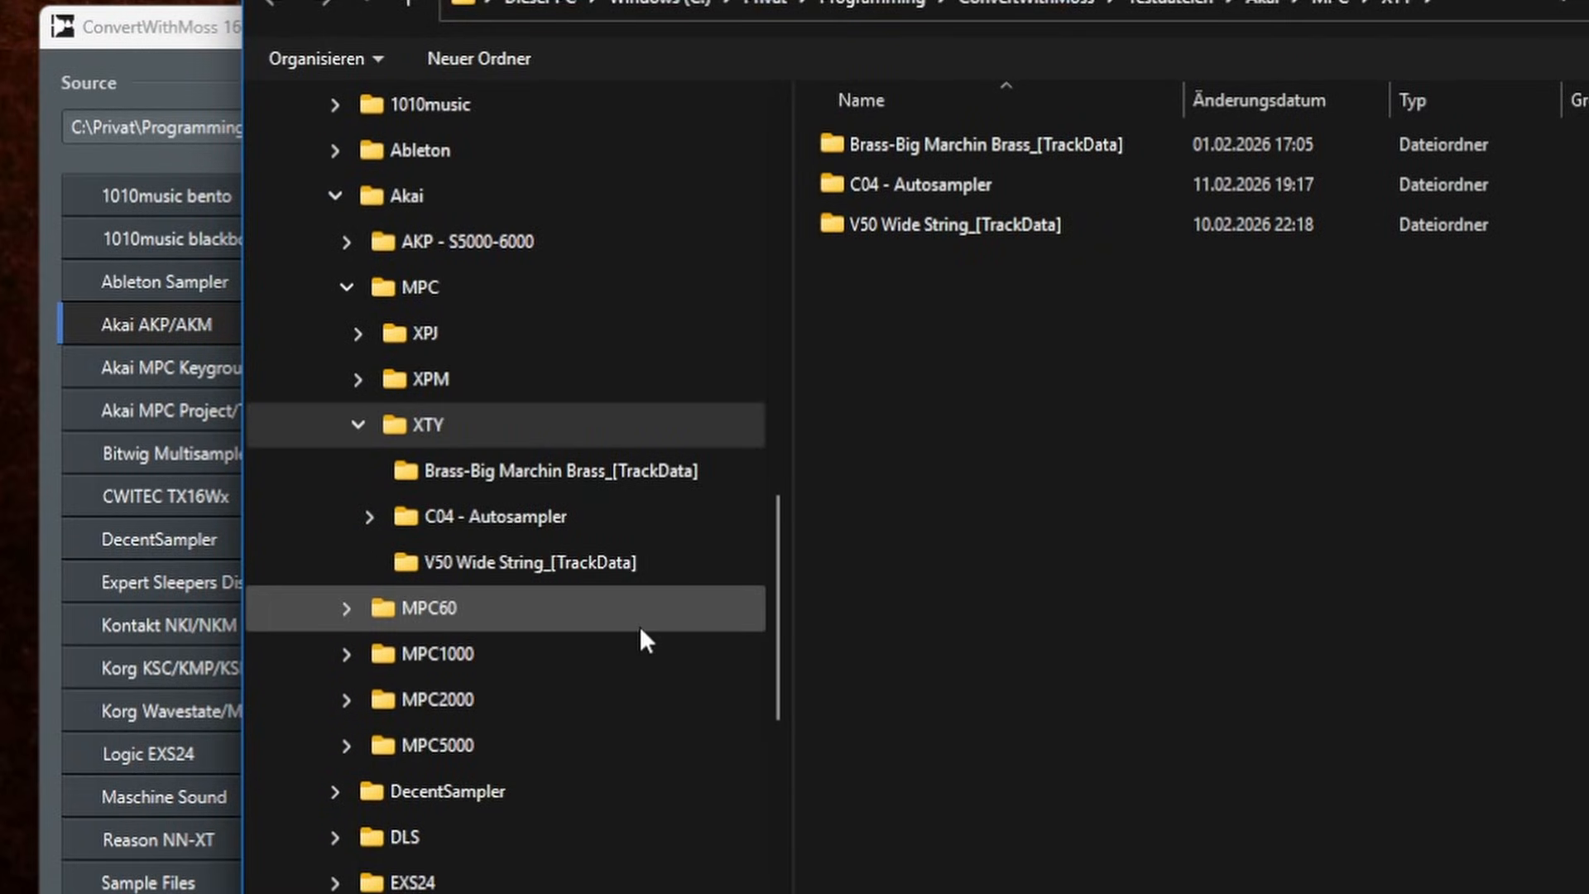
pyautogui.click(452, 298)
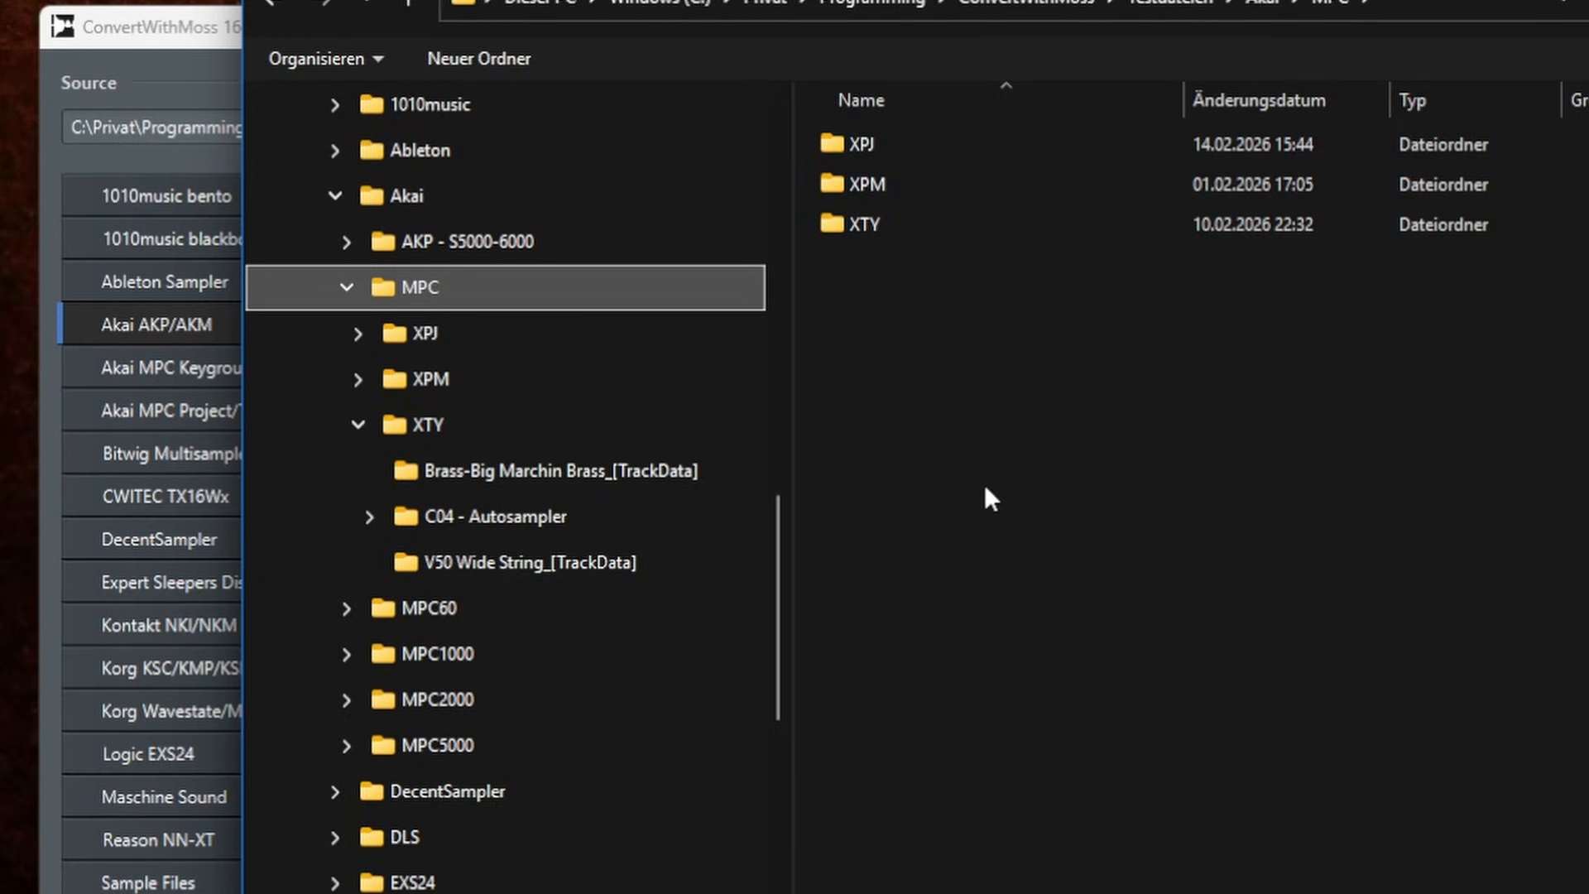
pyautogui.click(461, 241)
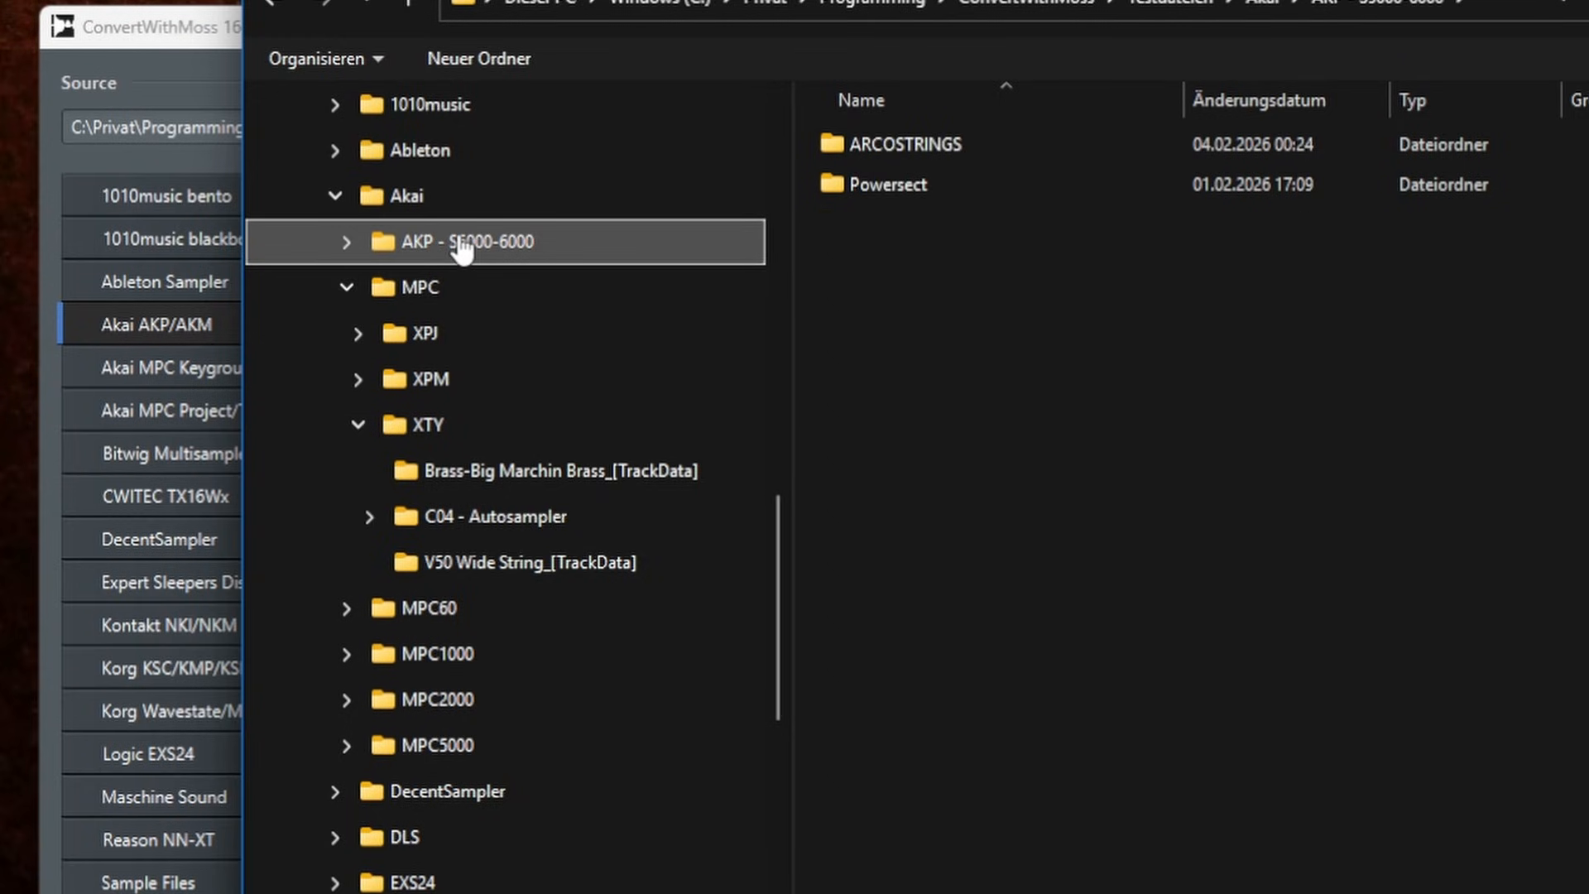
pyautogui.press('Return')
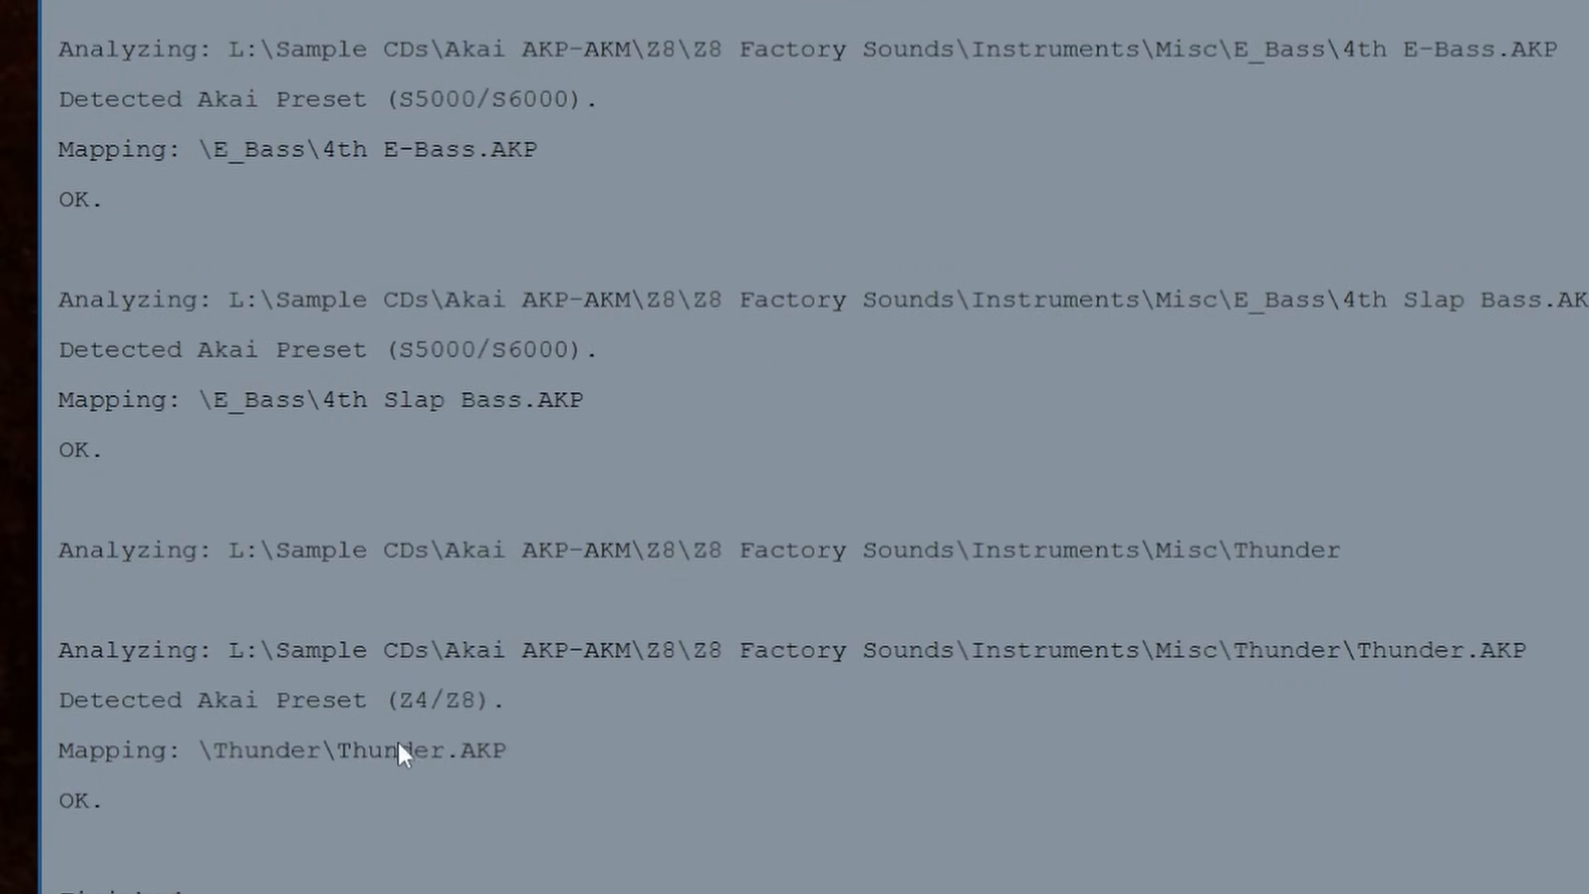
pyautogui.click(127, 702)
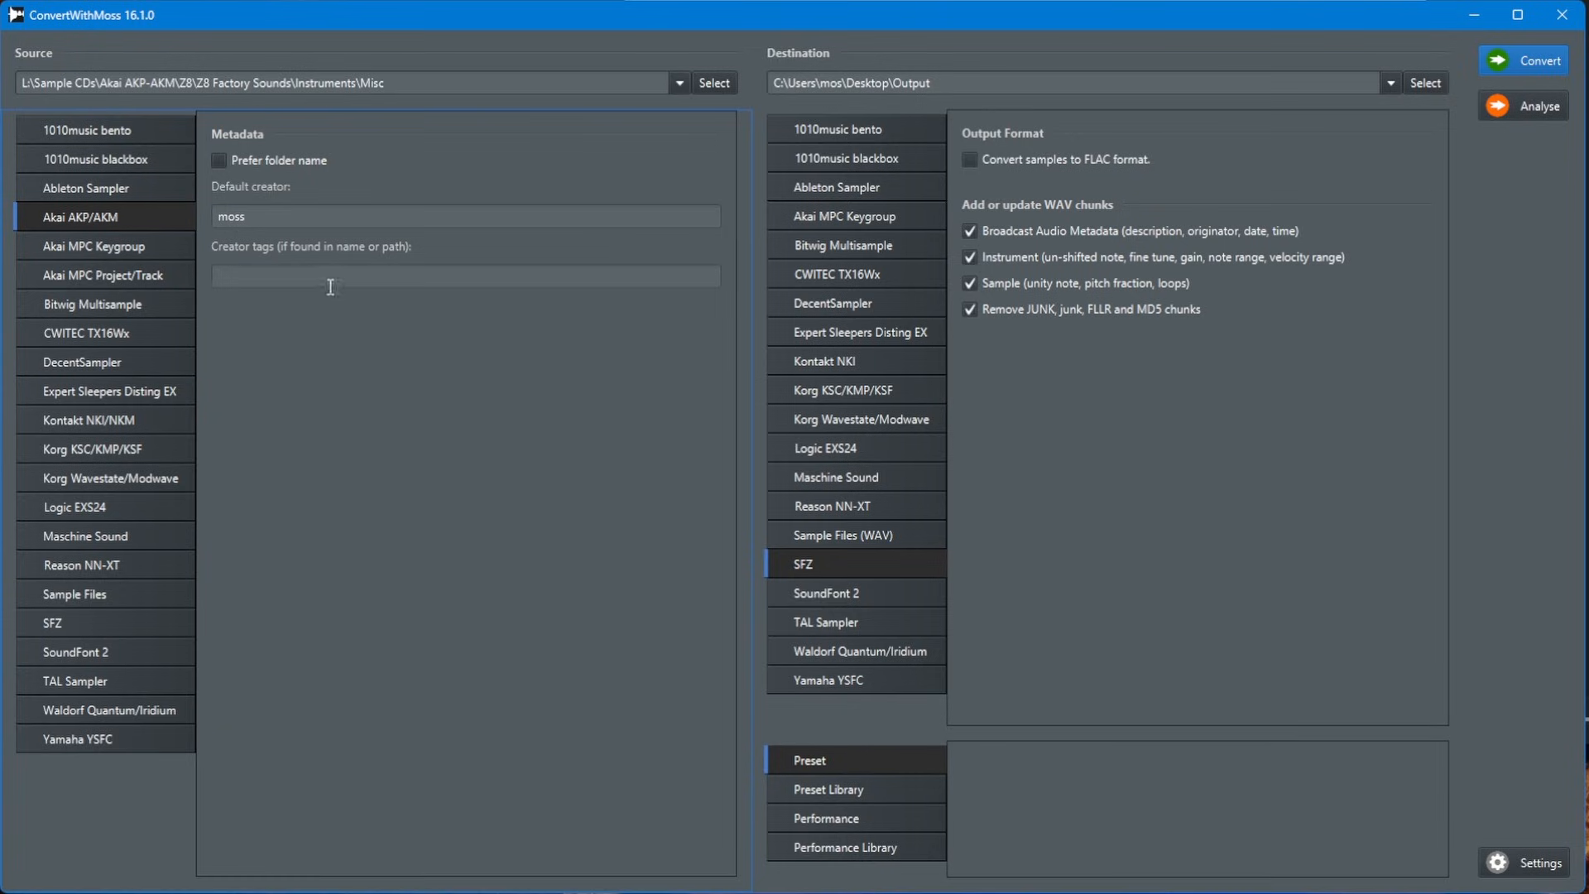
# Step: Set both source and destination formats to Akai MPC Keygroup and limit the output layers to 8
pyautogui.click(126, 253)
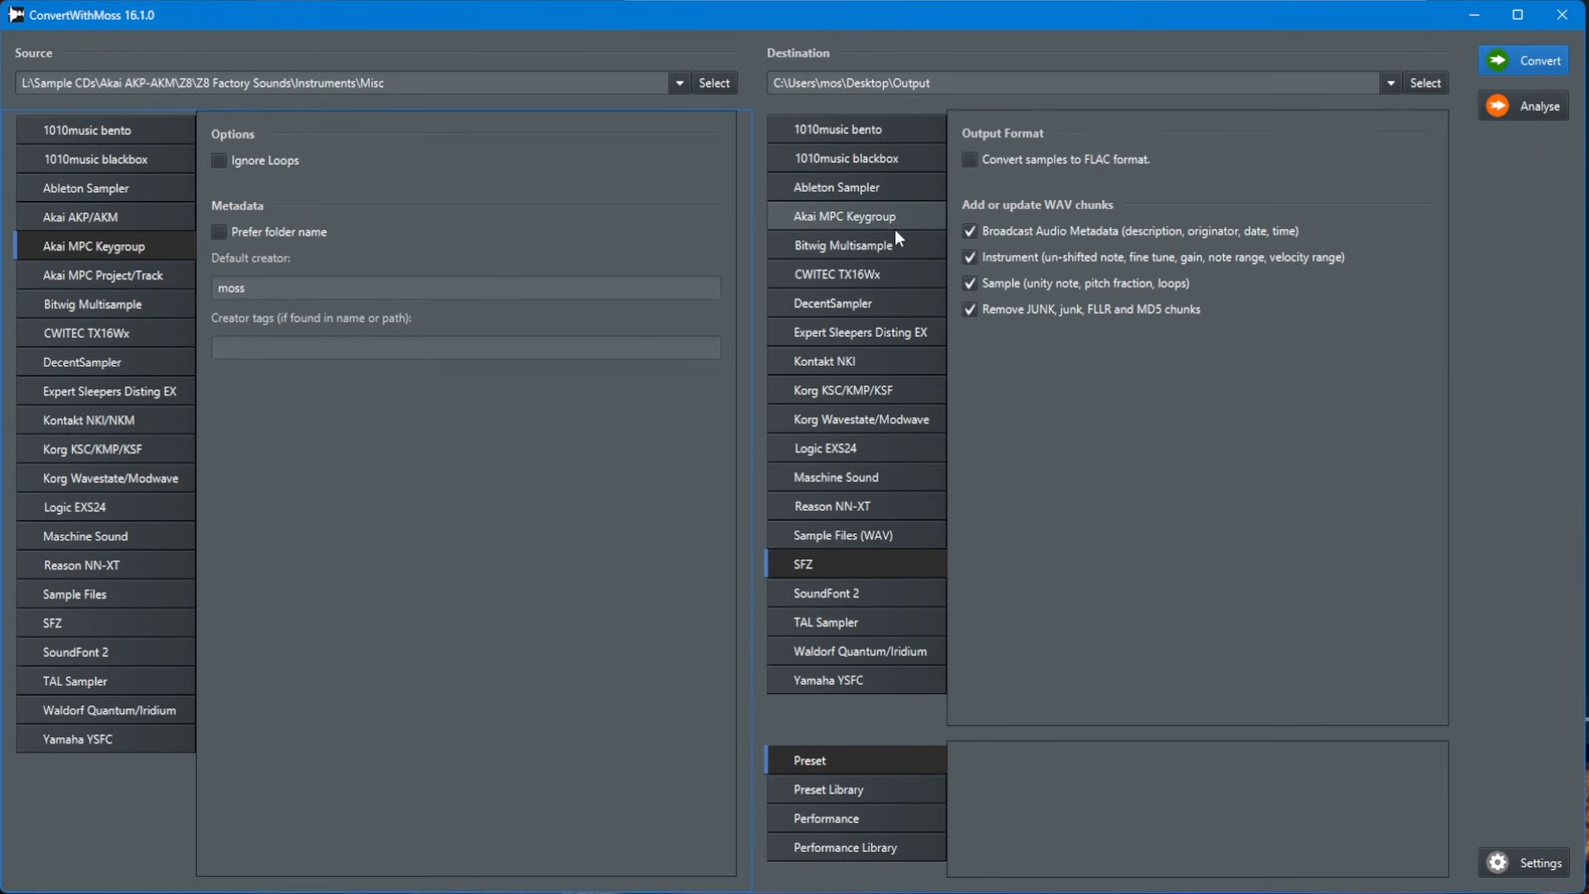
pyautogui.click(853, 216)
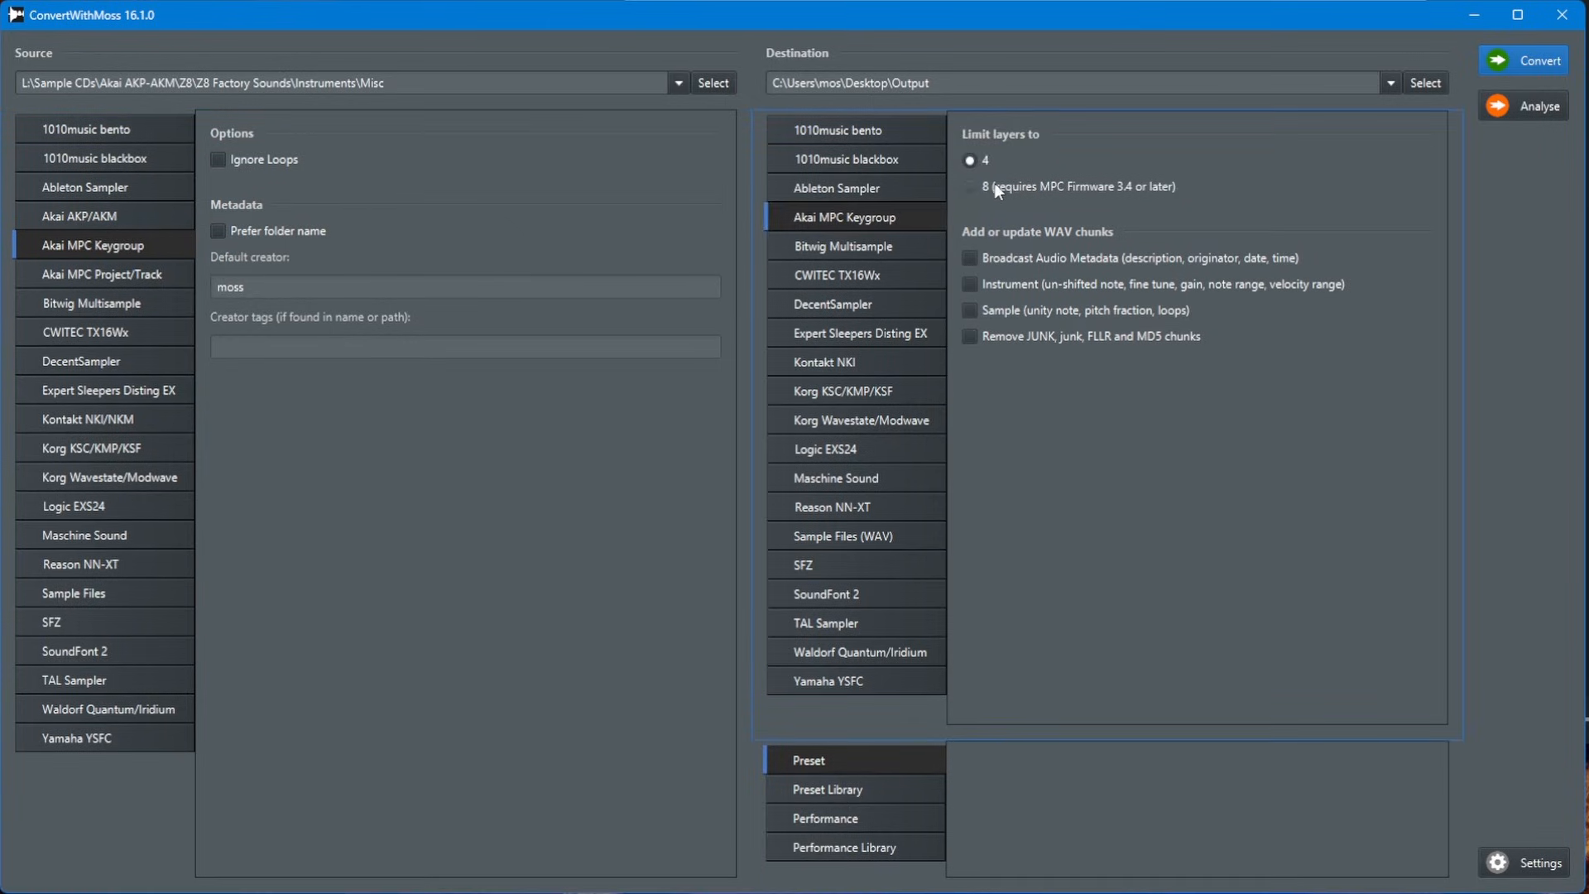
pyautogui.click(995, 186)
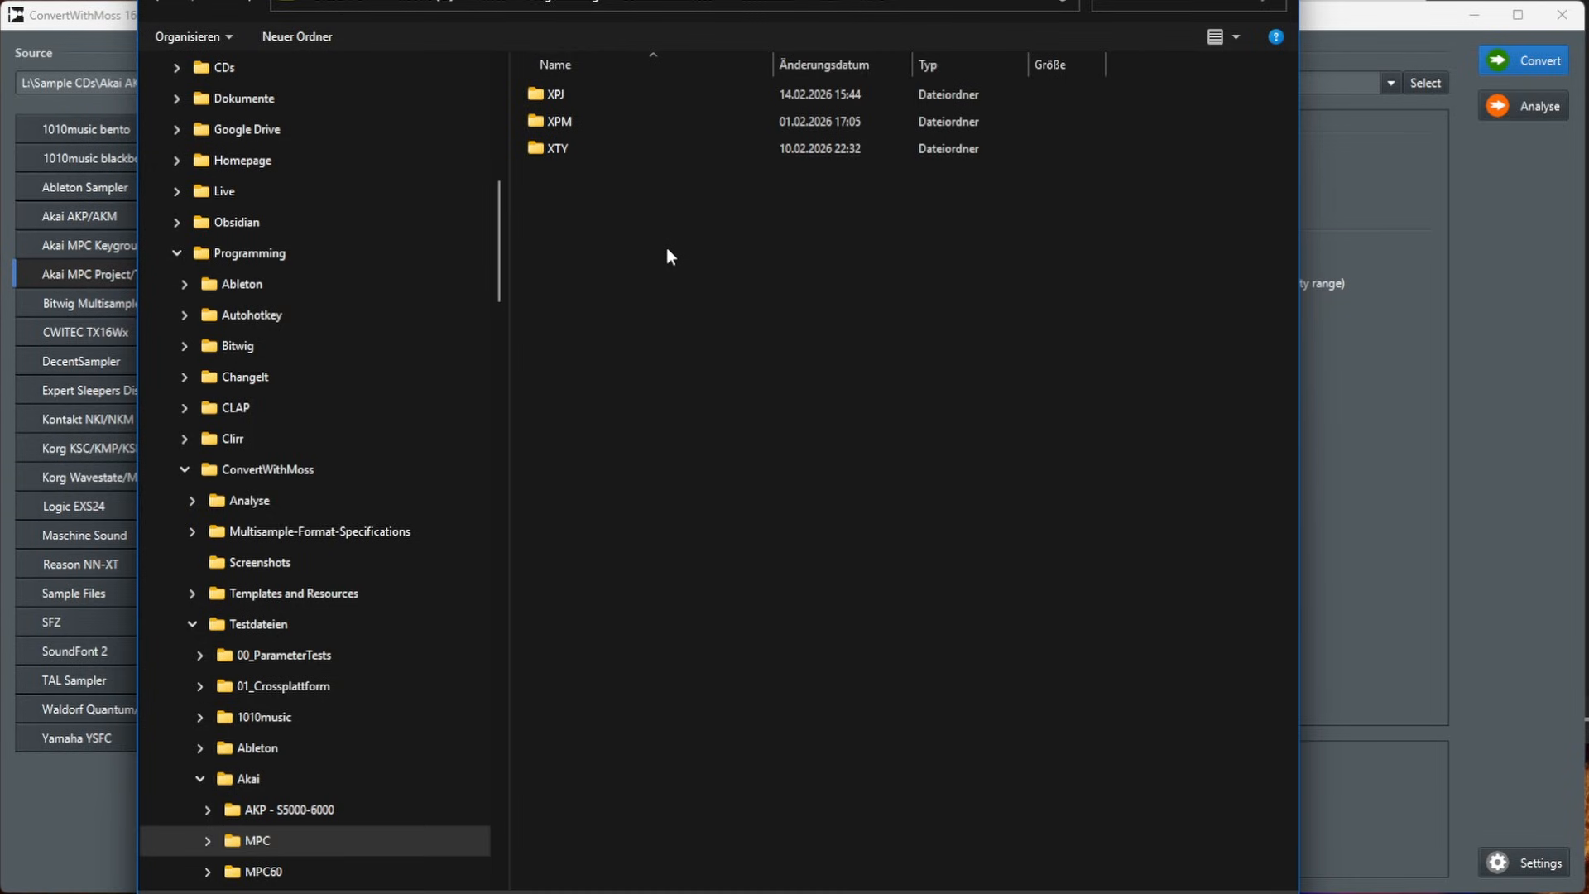
# Step: Set the source format to Akai MPC Project/Track and choose the Testdateien\Akai\MPC\XTY folder as source
pyautogui.click(589, 149)
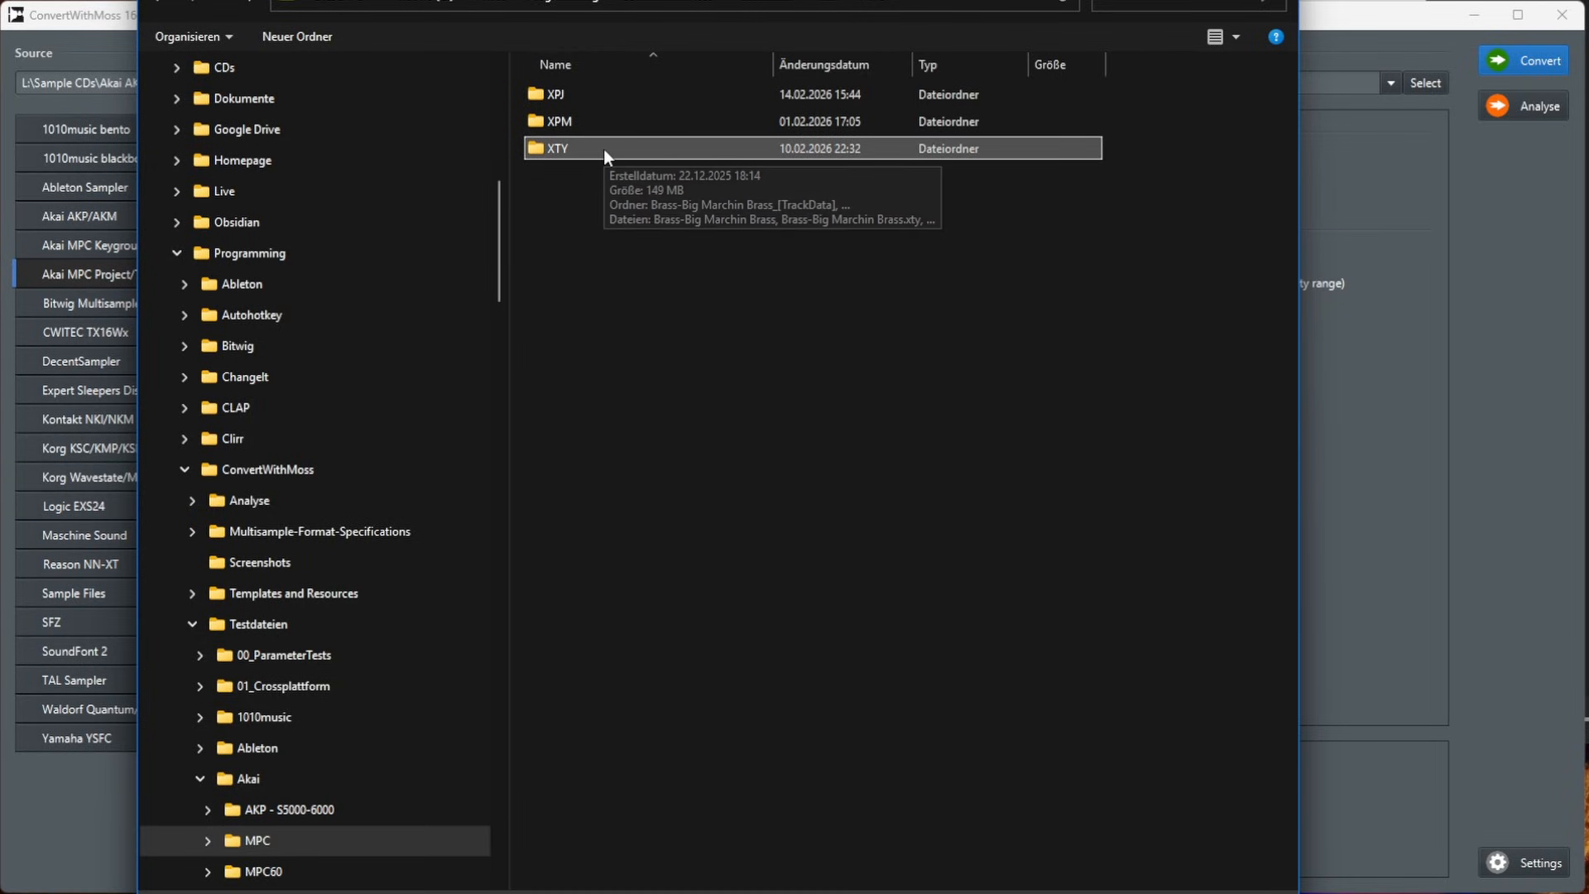
pyautogui.click(591, 96)
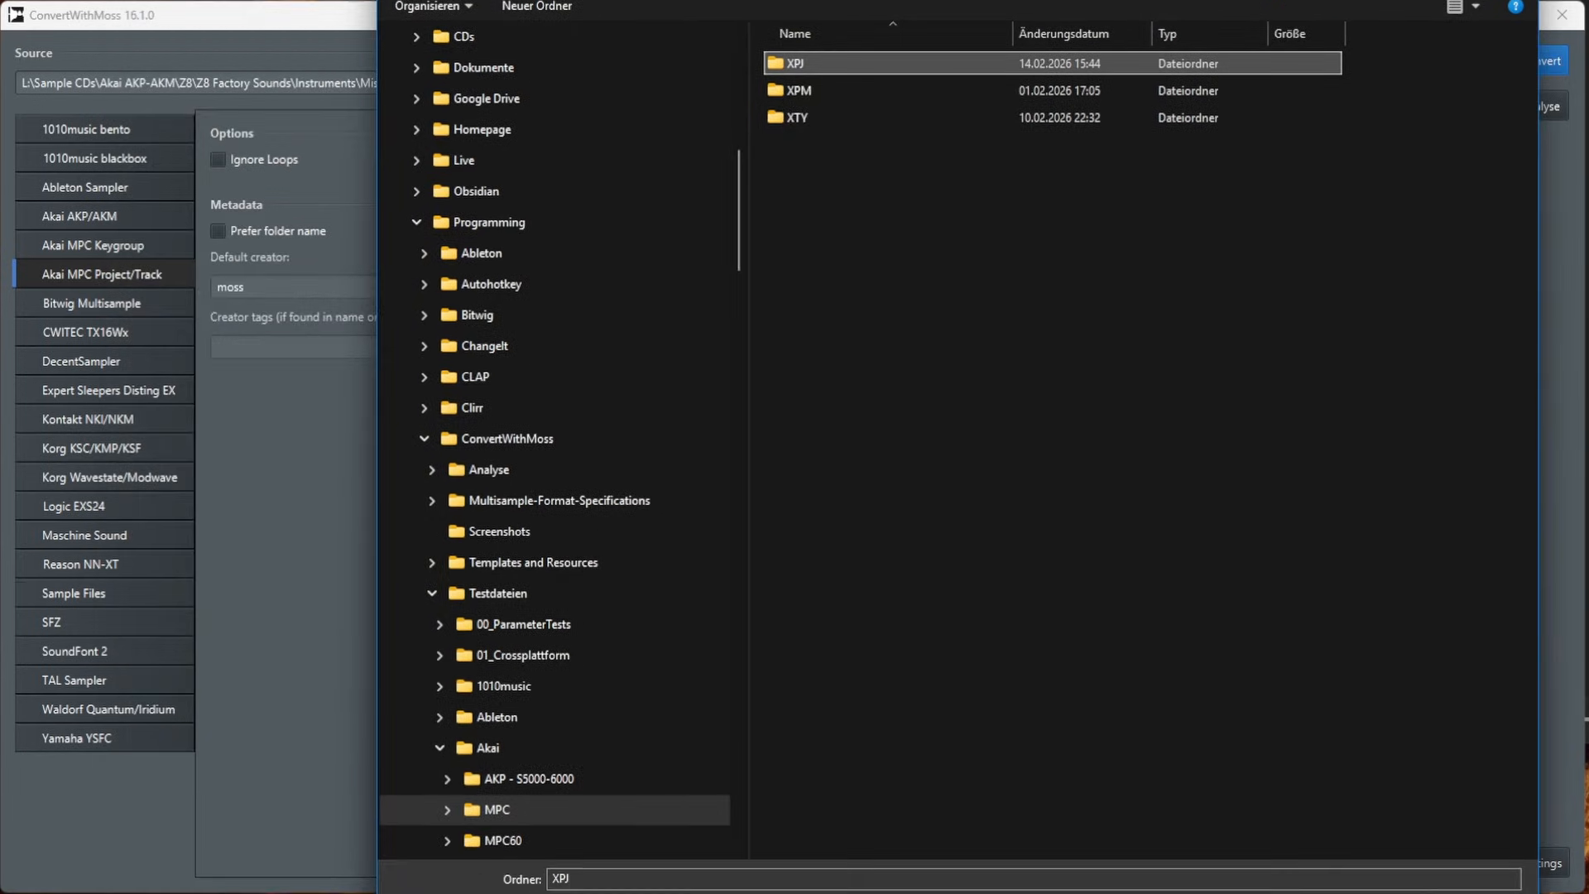
pyautogui.doubleClick(798, 115)
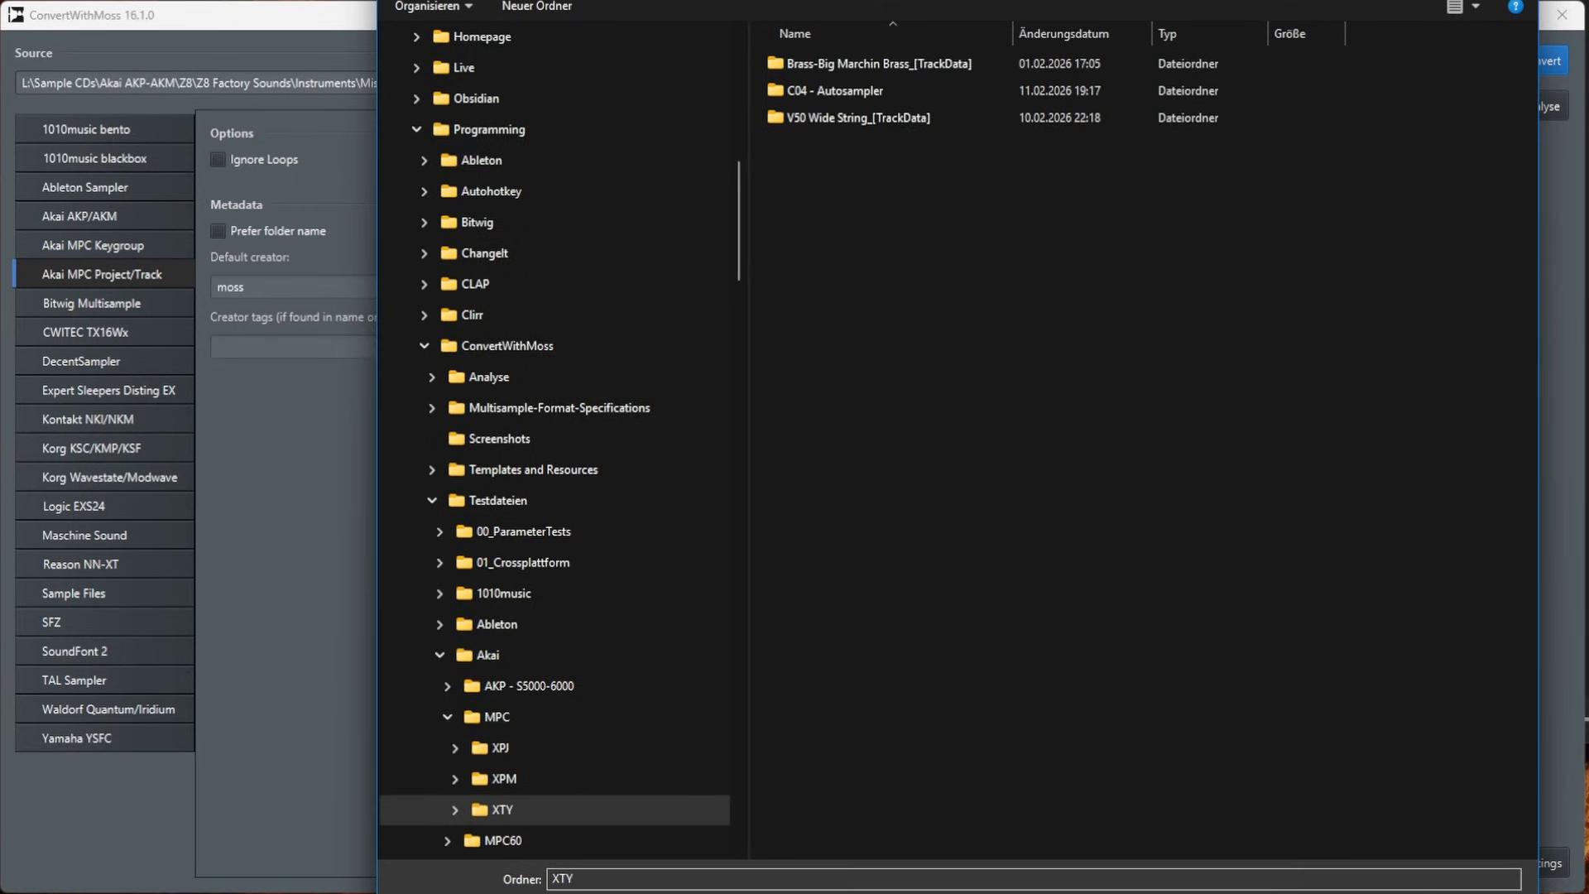
pyautogui.press('Return')
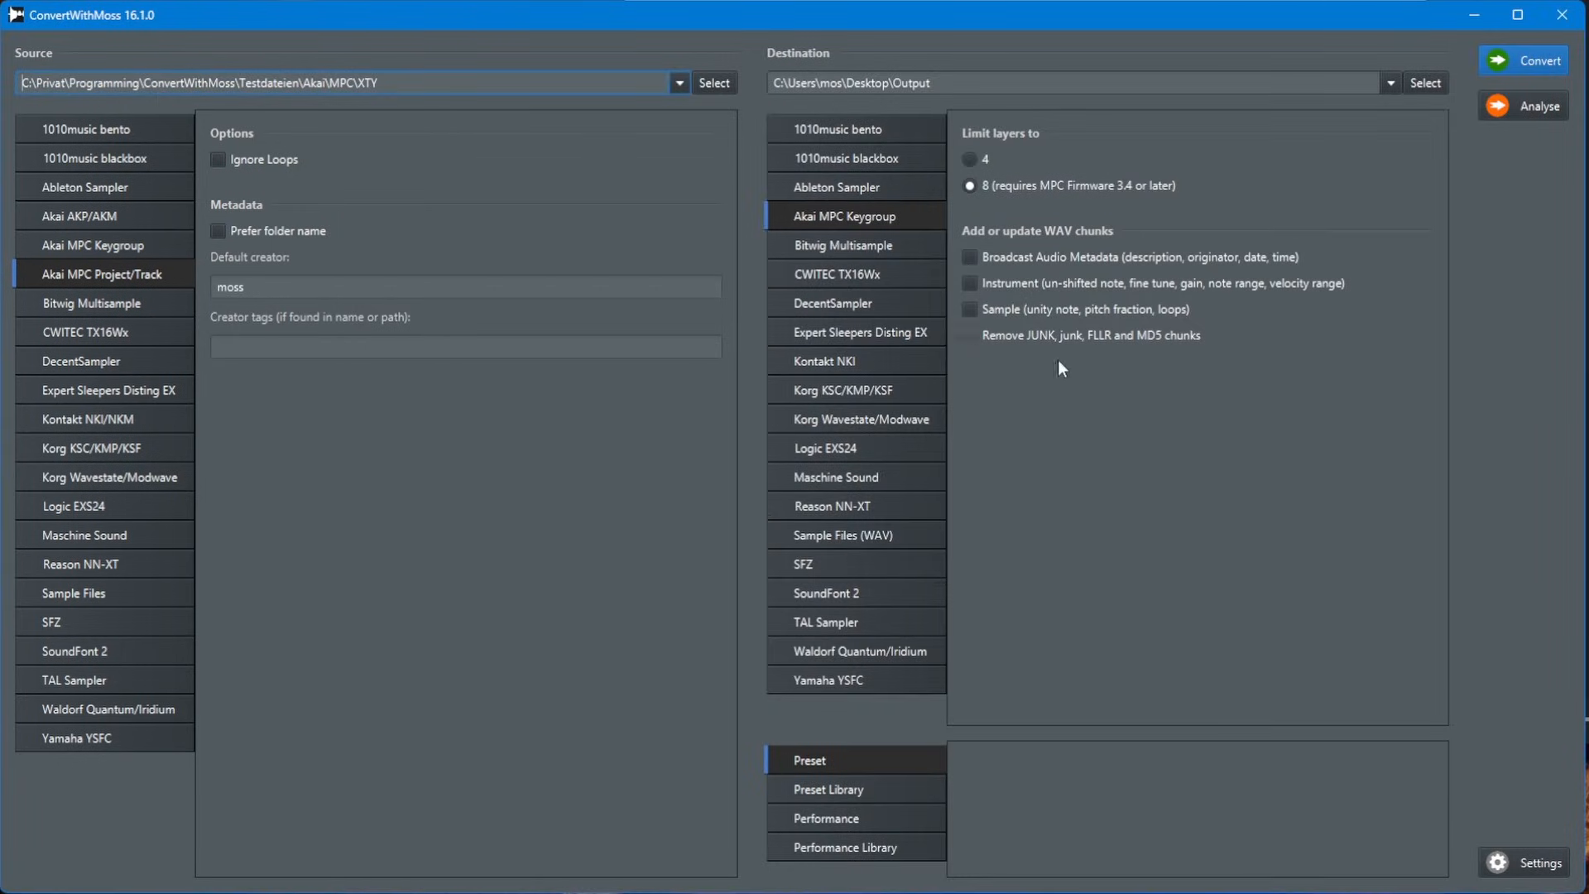
# Step: Convert the XTY tracks to SFZ, check the detected MPC track versions in the log, and close it
pyautogui.click(859, 564)
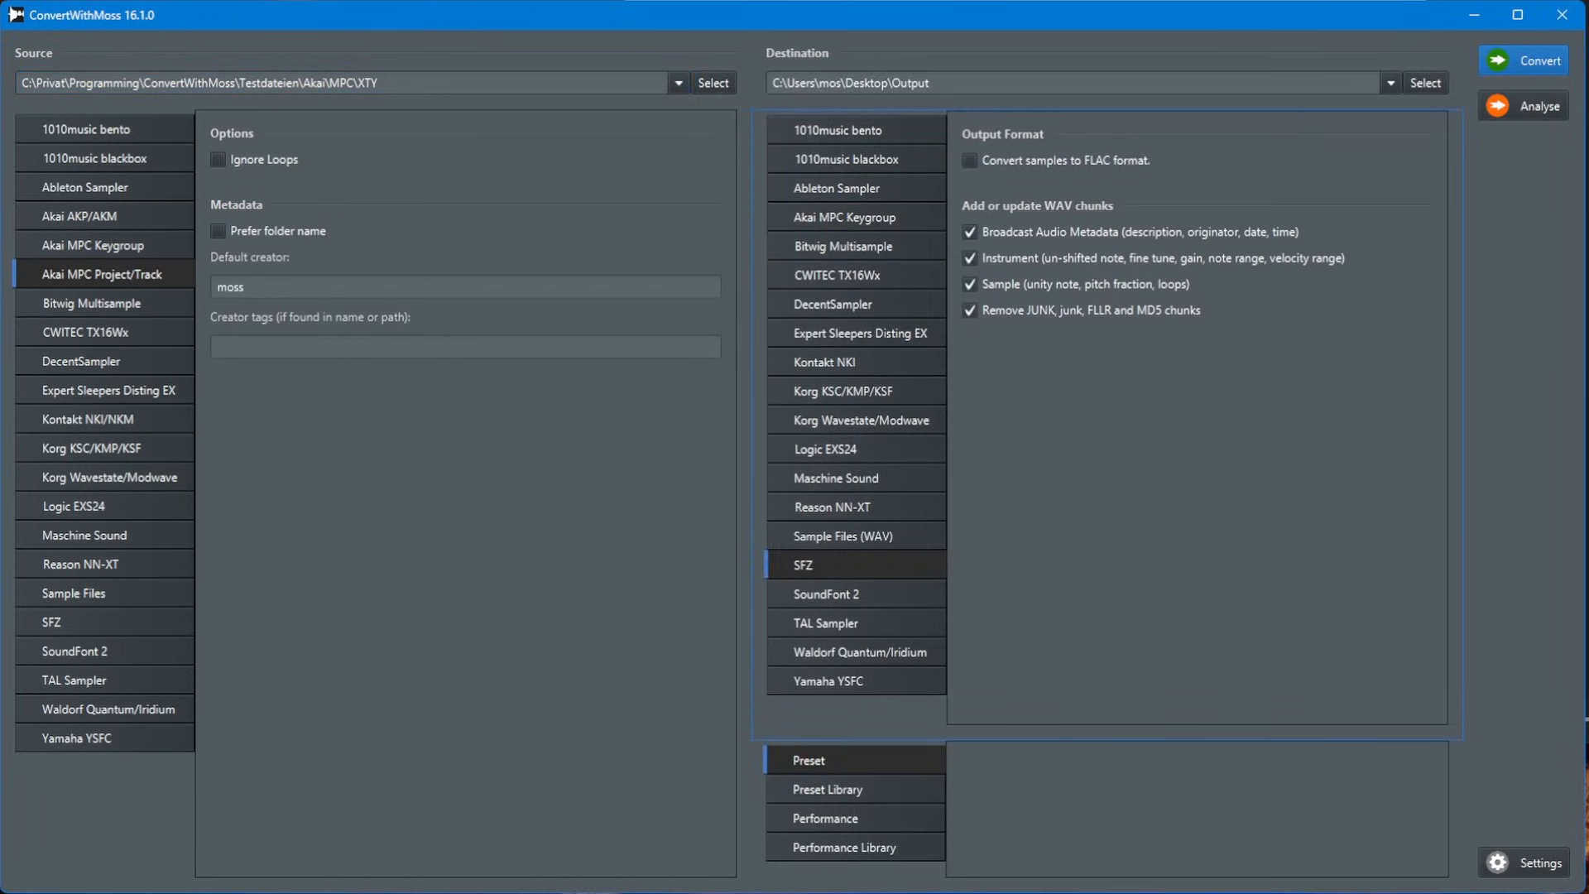
pyautogui.click(1541, 63)
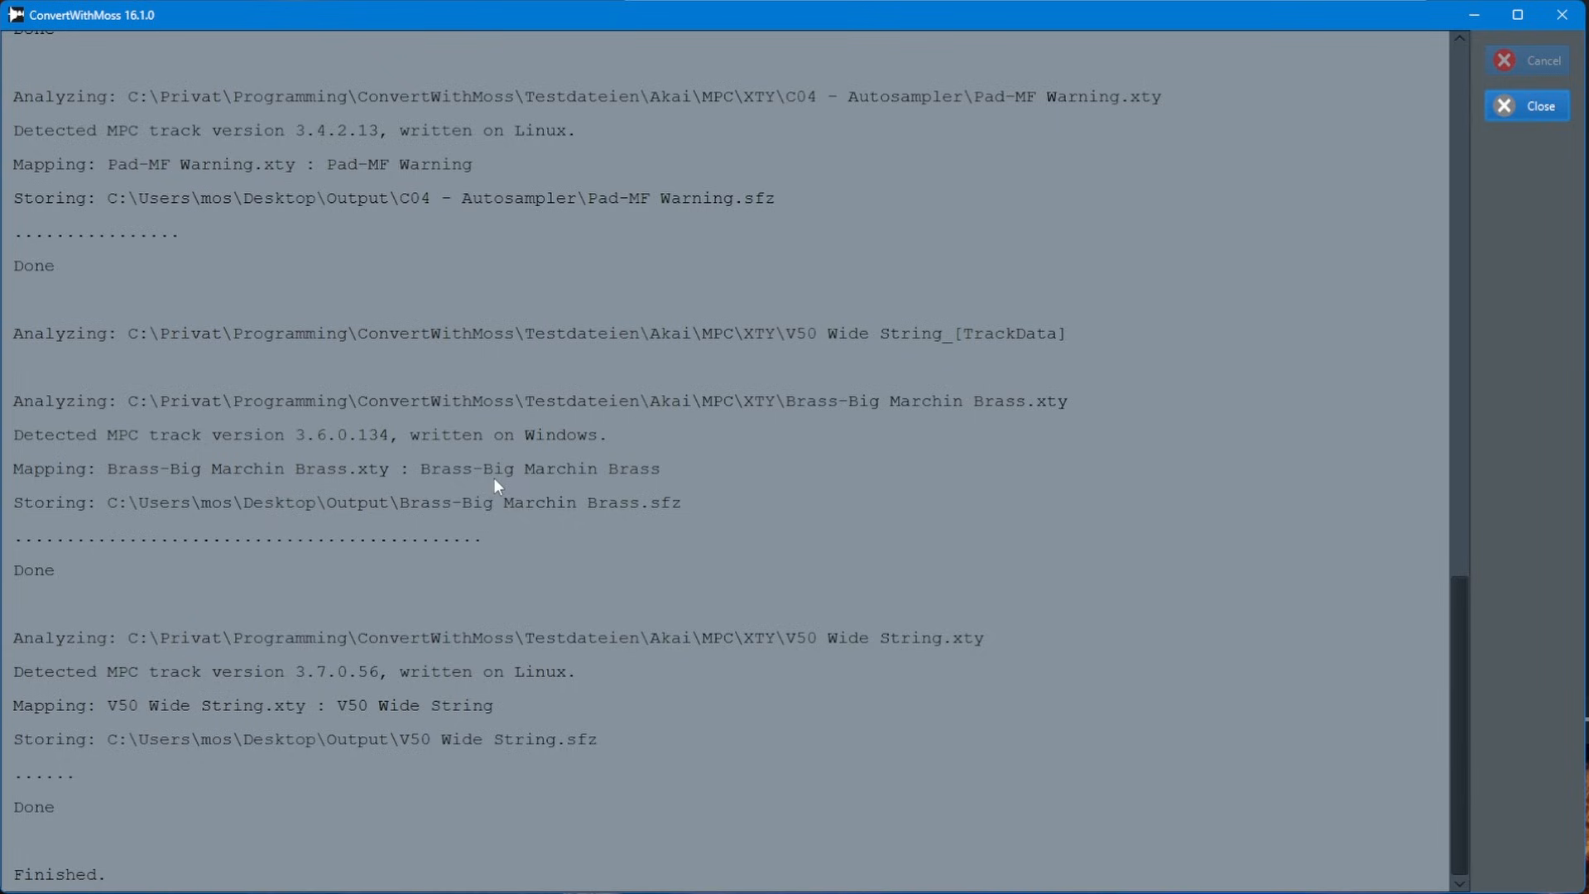
pyautogui.click(411, 136)
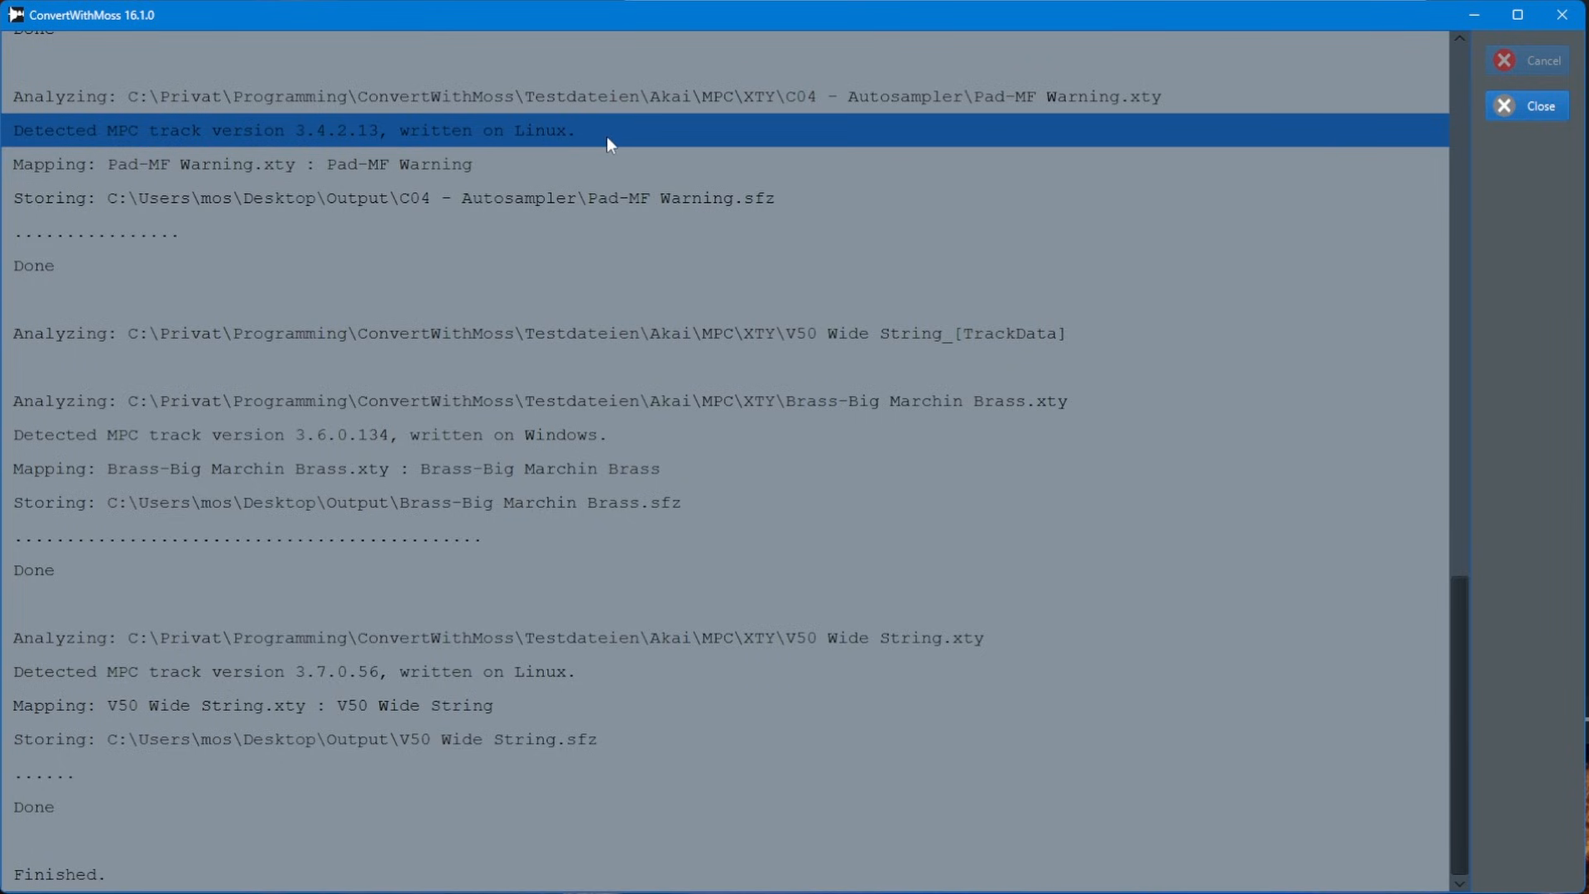
pyautogui.click(242, 436)
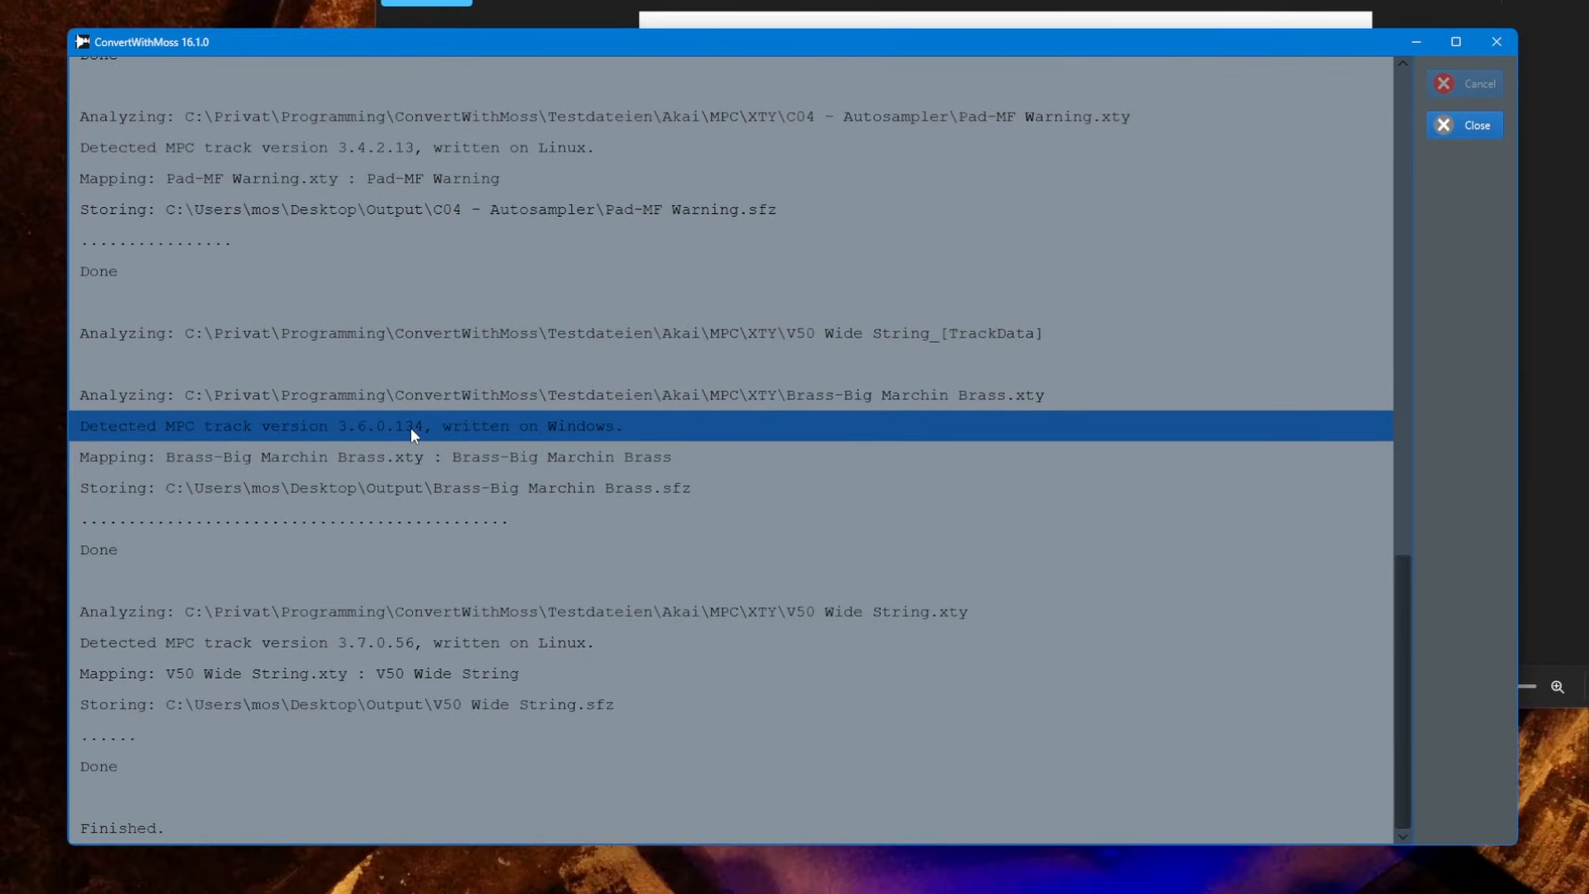
pyautogui.press('Escape')
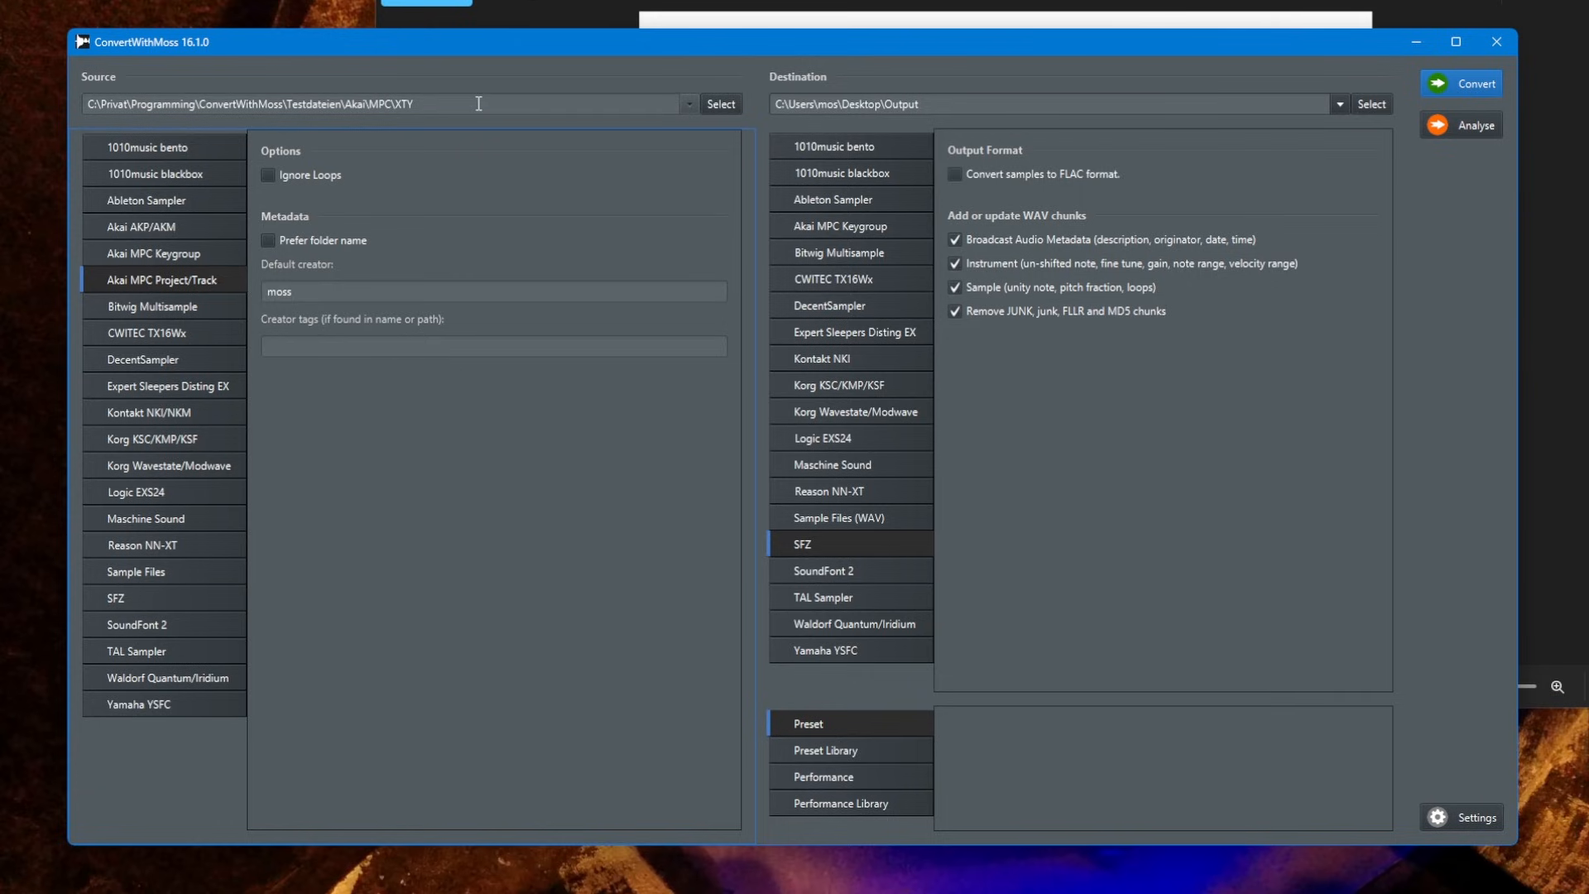
# Step: Change the source folder to Testdateien\Akai\MPC\XPJ
pyautogui.click(722, 104)
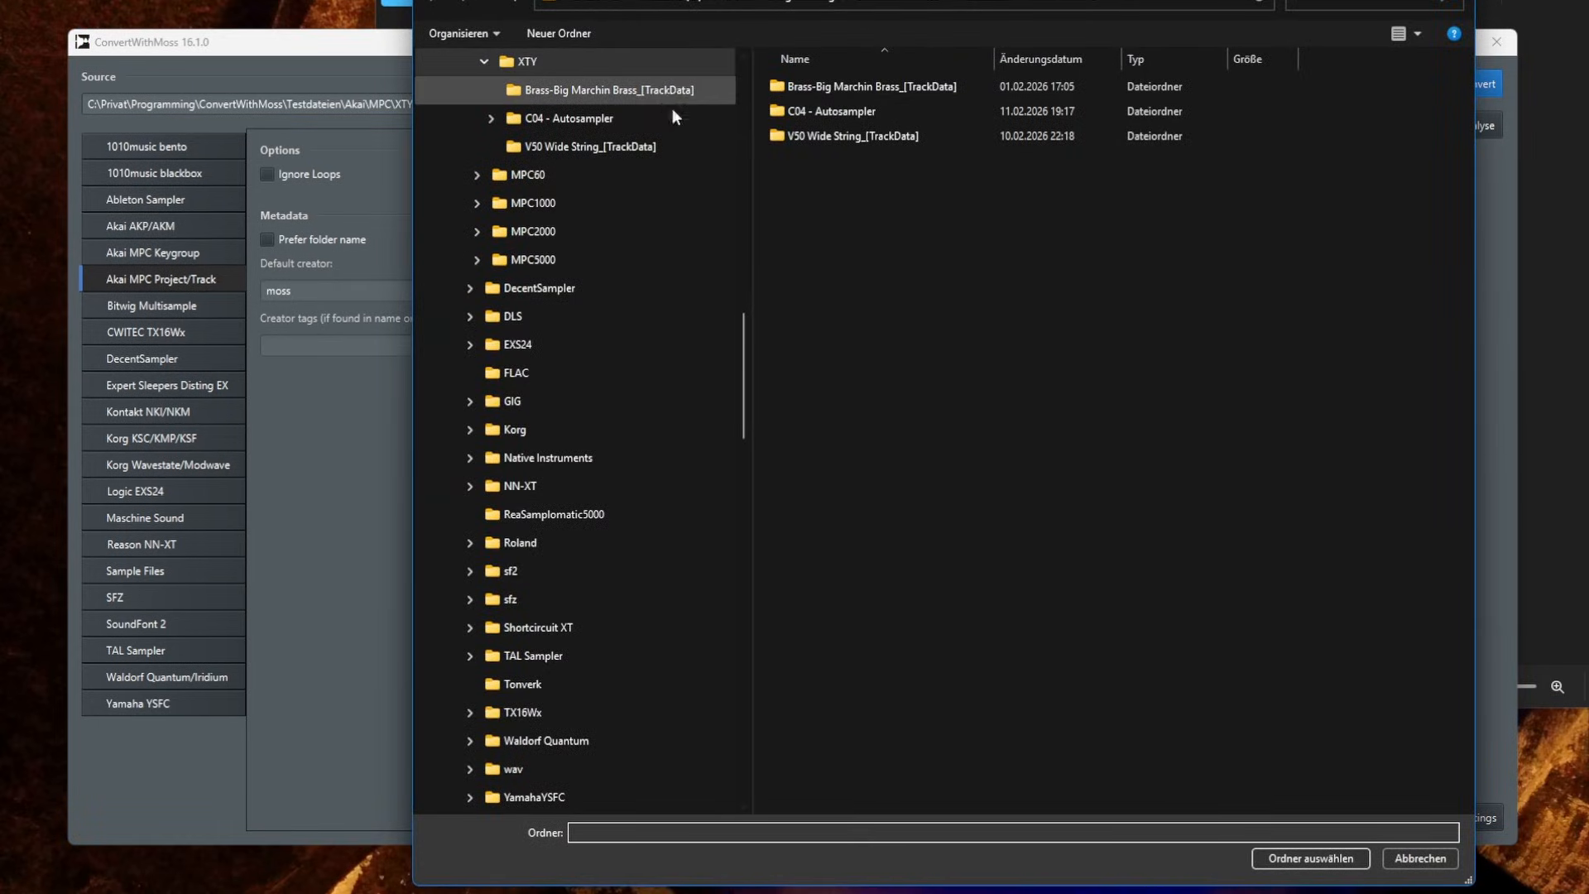
pyautogui.scroll(2, 672, 108)
pyautogui.click(580, 203)
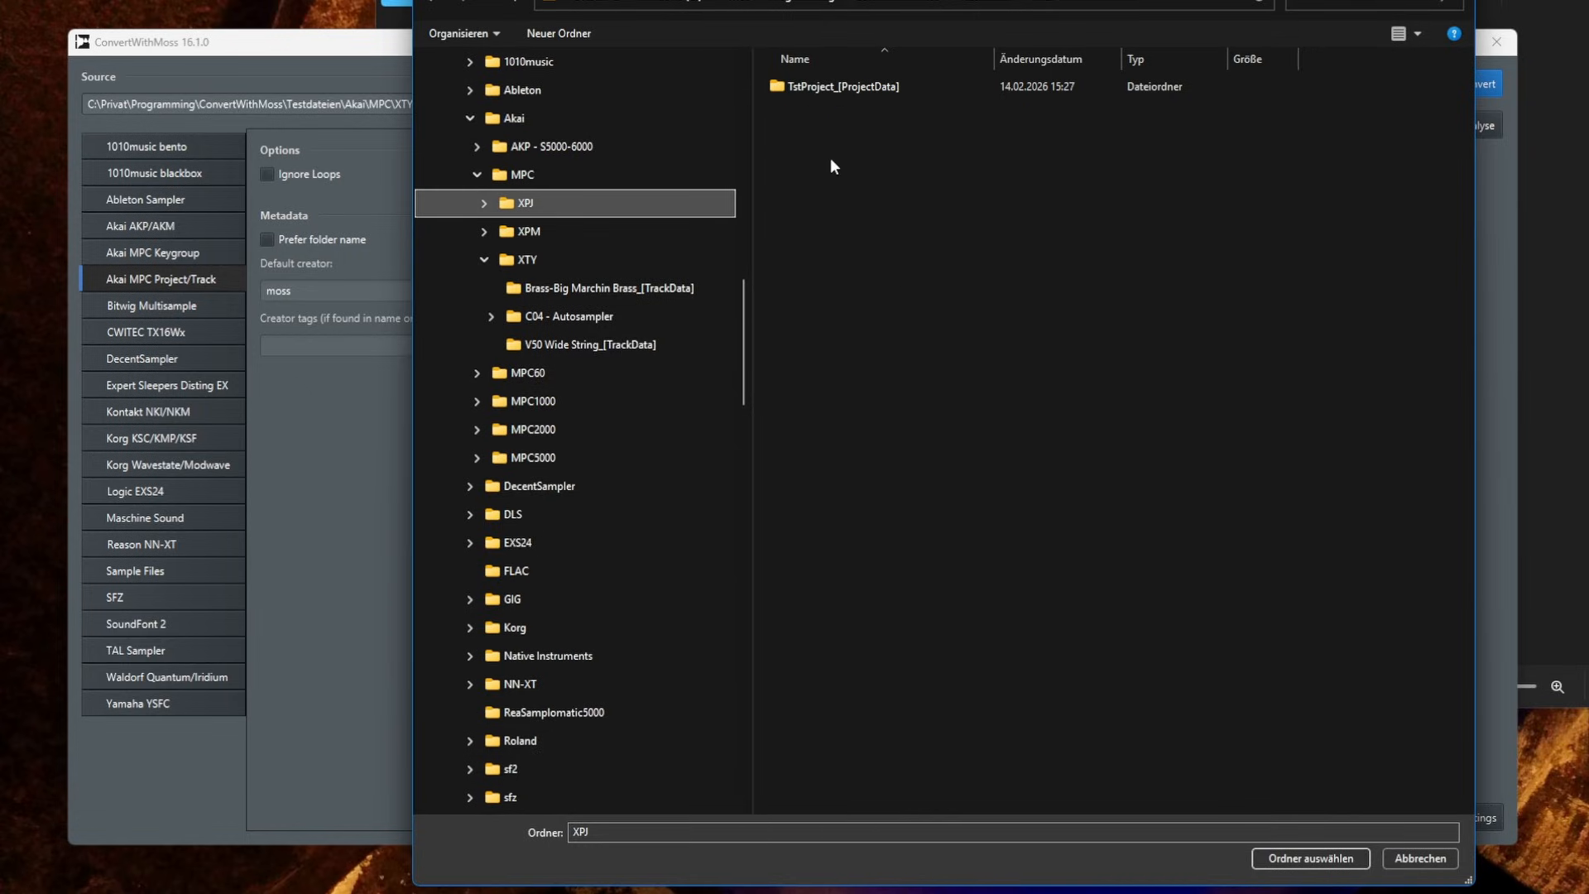
pyautogui.click(877, 151)
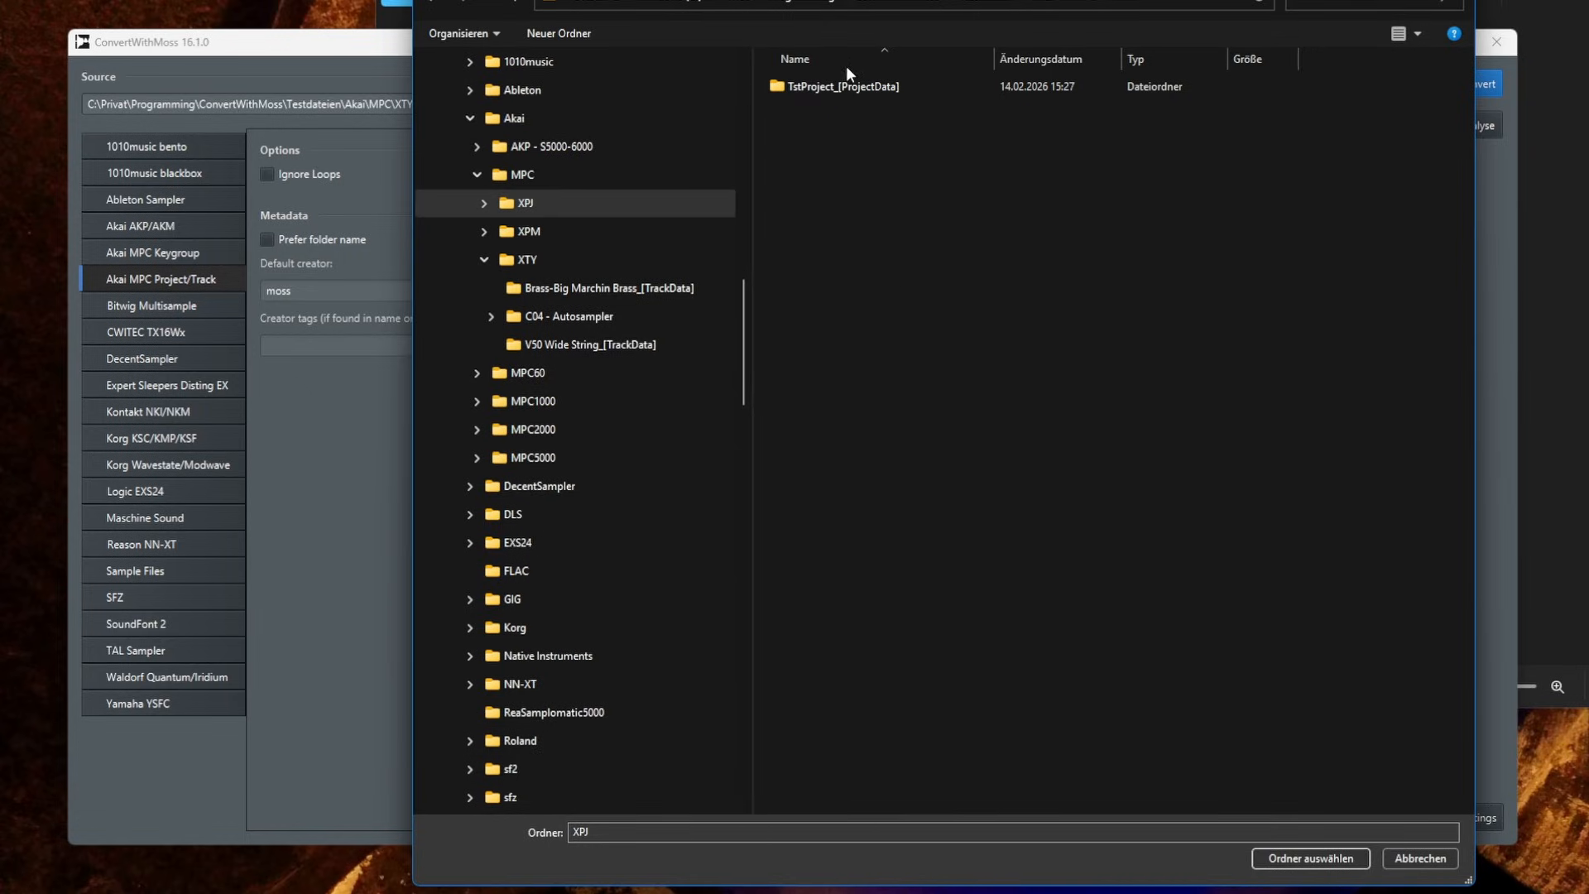
pyautogui.click(1316, 857)
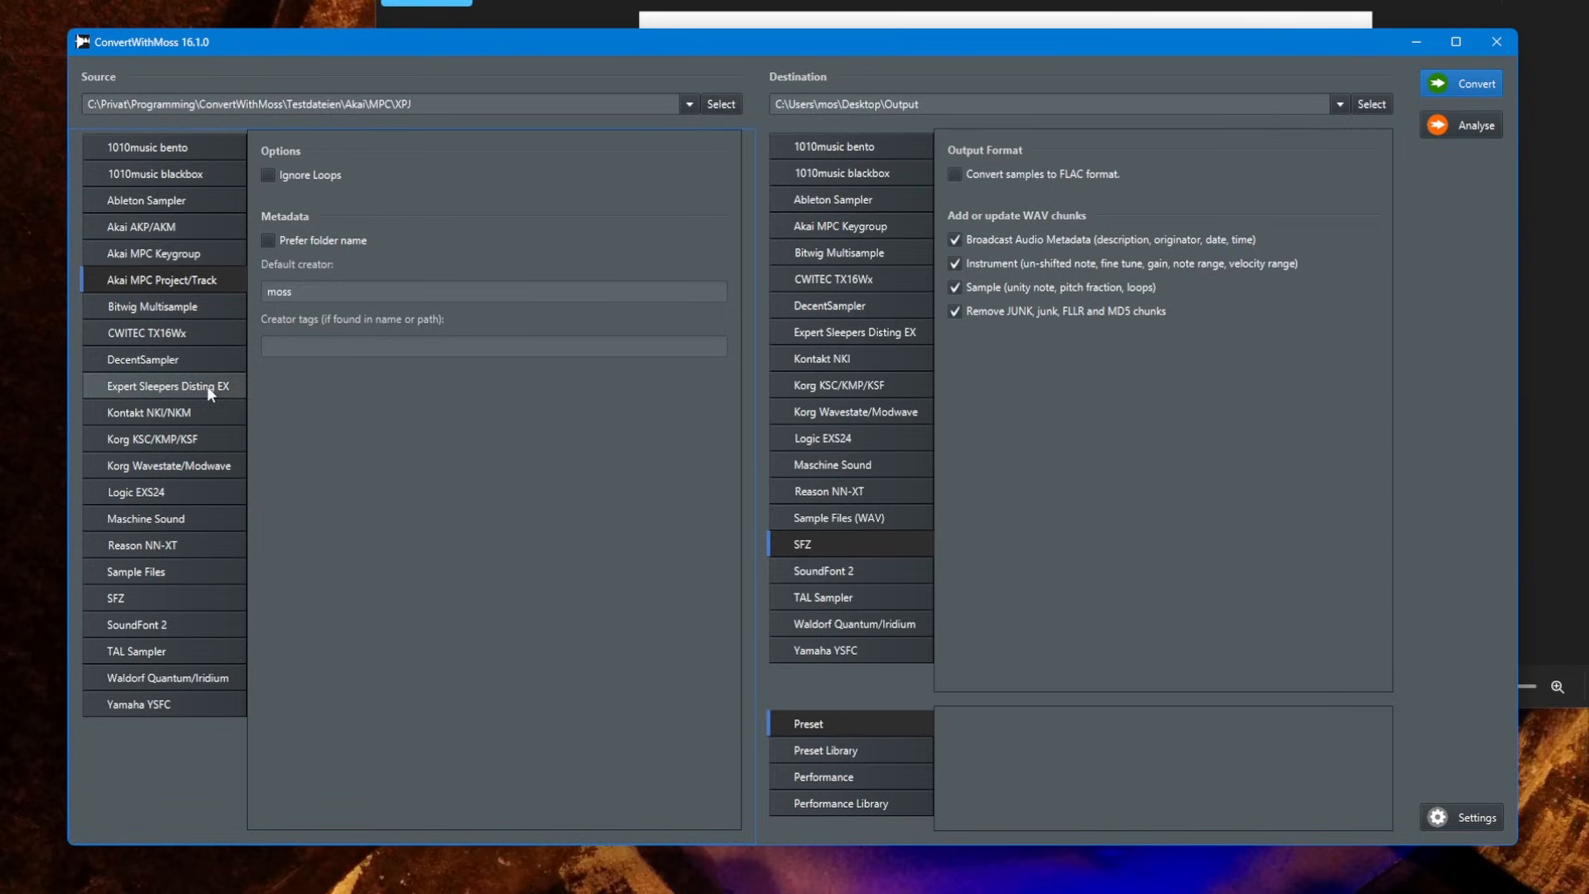
# Step: Convert the XPJ project to SFZ and review the stored files and the skipped program in the log
pyautogui.click(1467, 83)
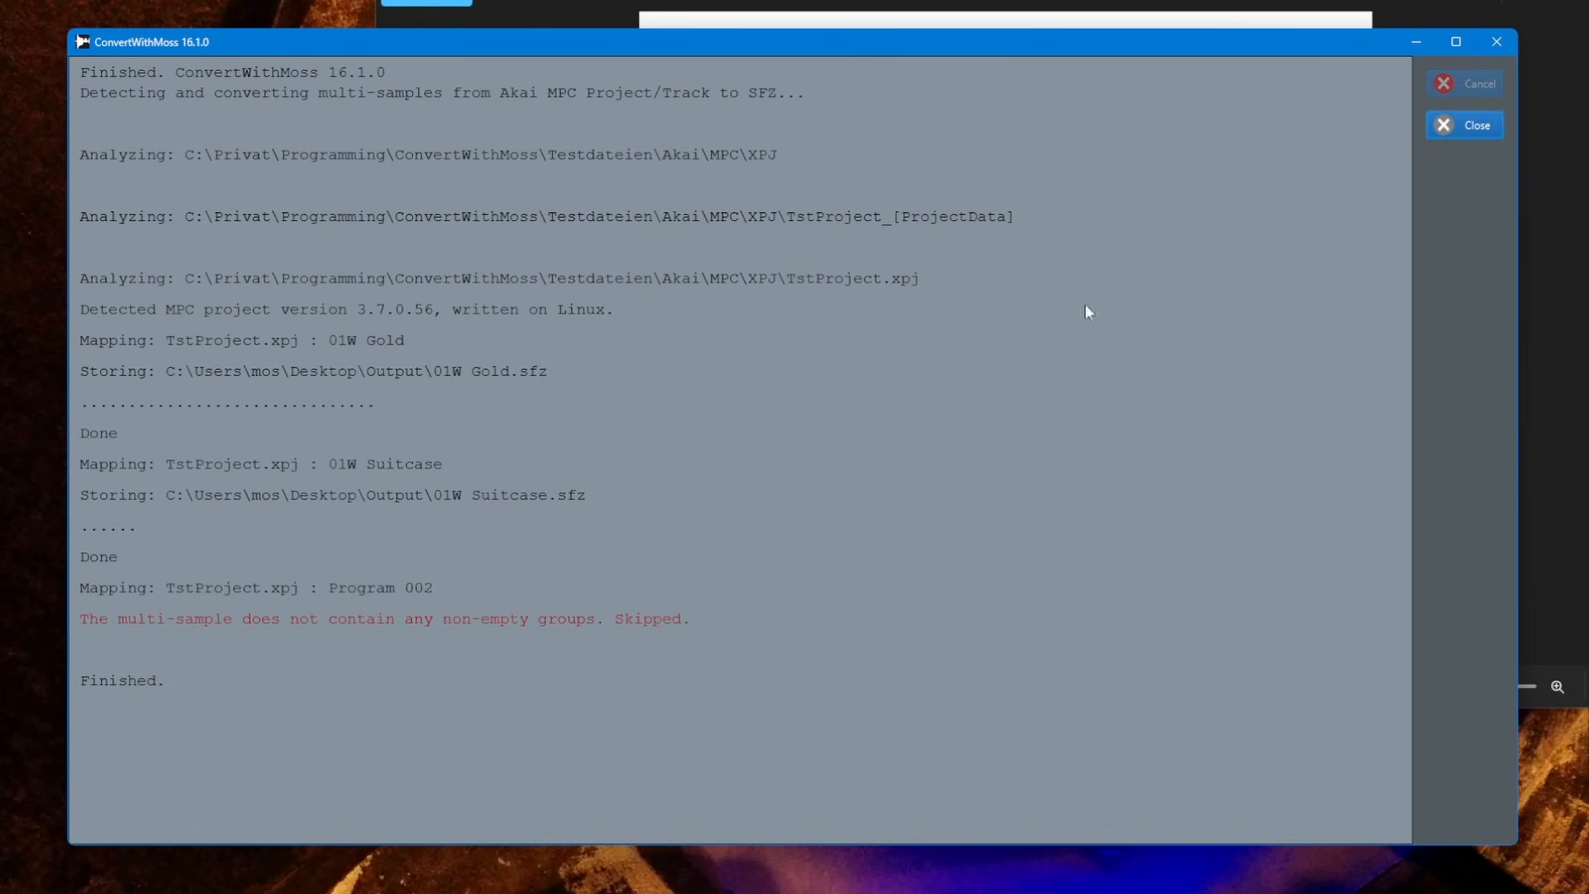
pyautogui.click(303, 372)
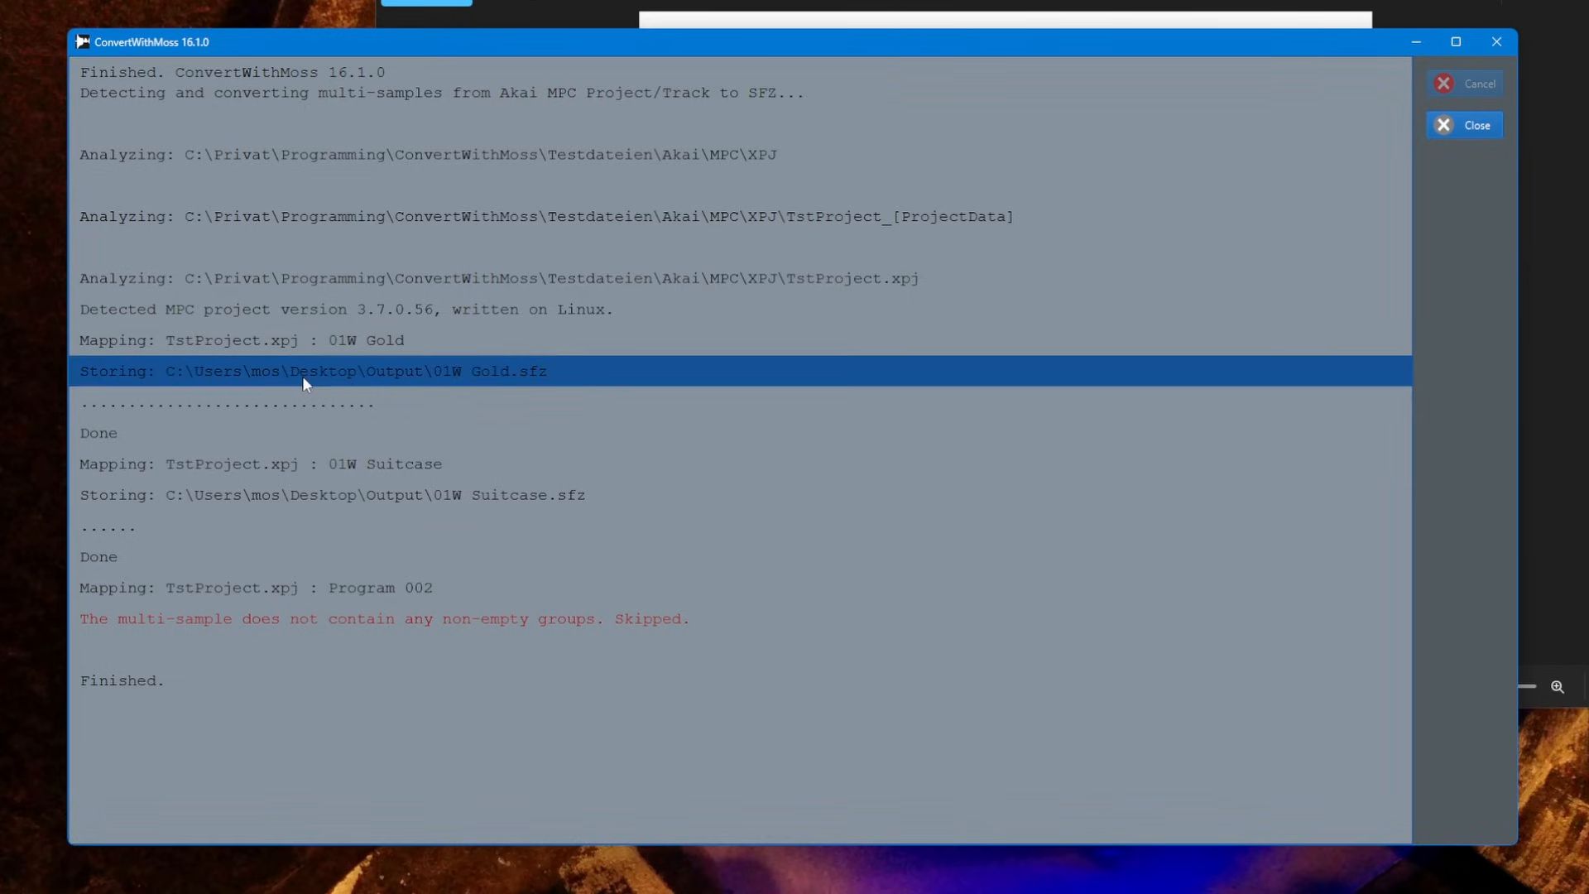
pyautogui.click(342, 495)
pyautogui.click(308, 618)
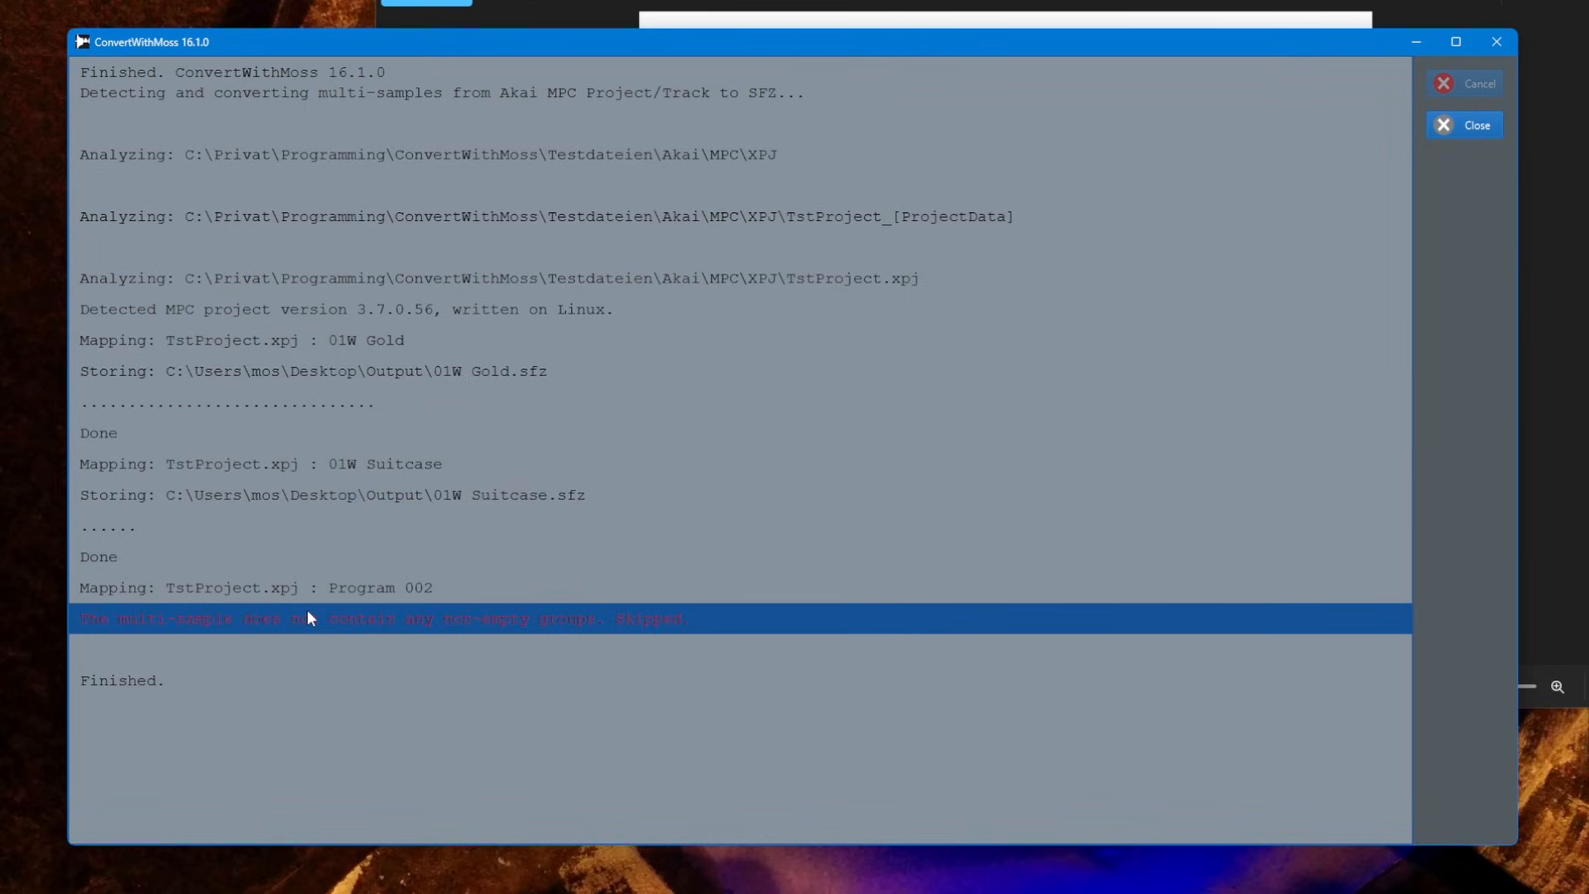
pyautogui.click(749, 557)
# Step: Switch to the Output folder in File Explorer and inspect the converted SFZ files, including 01W Gold.sfz
pyautogui.click(1494, 44)
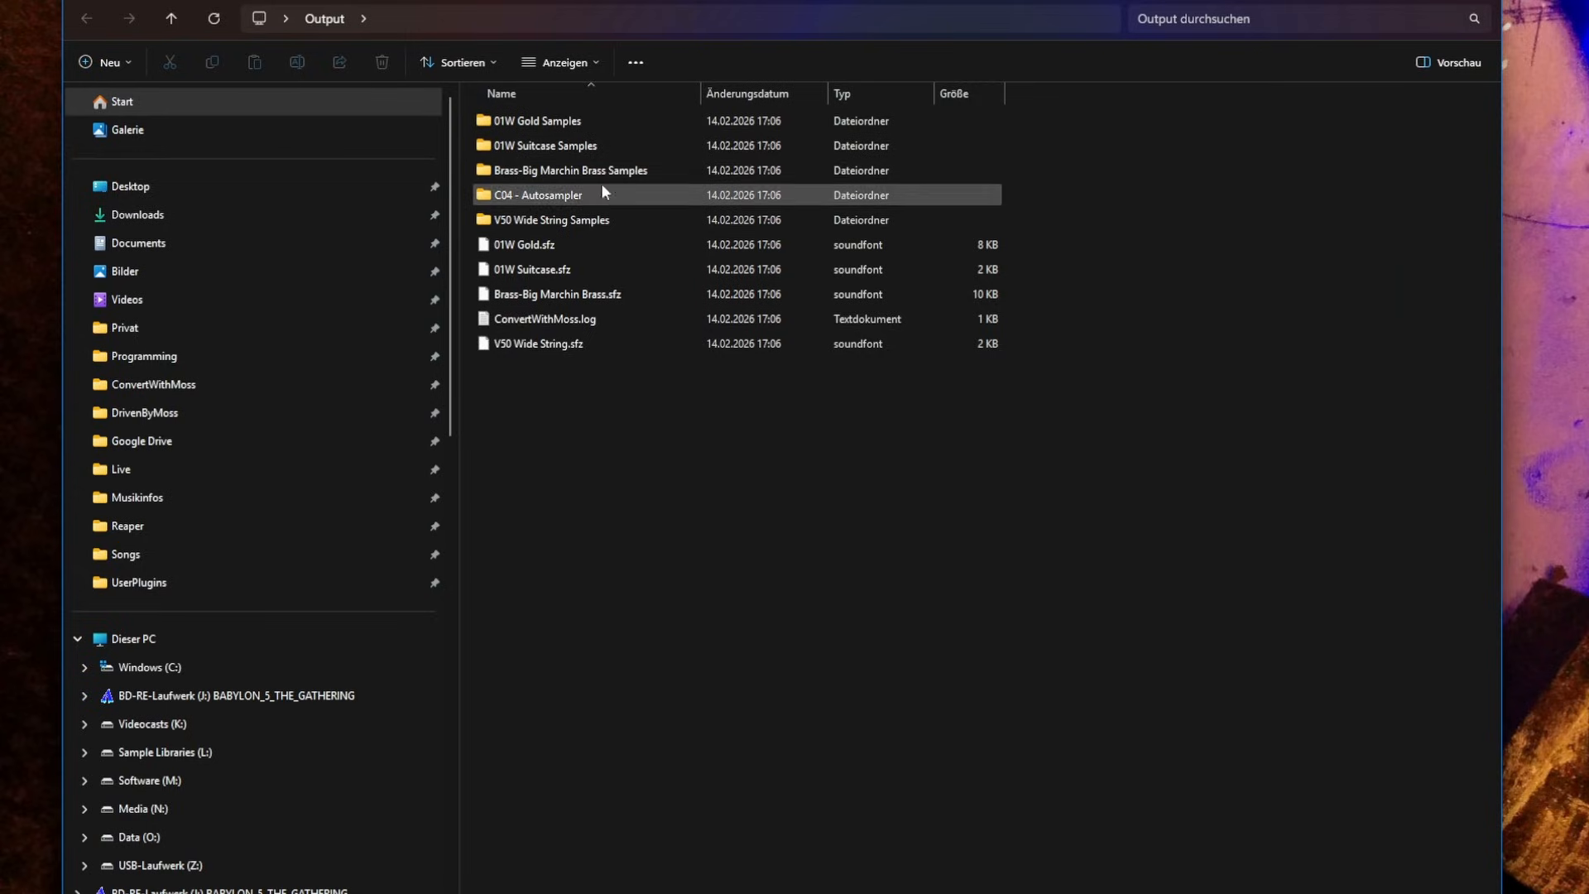
pyautogui.click(547, 242)
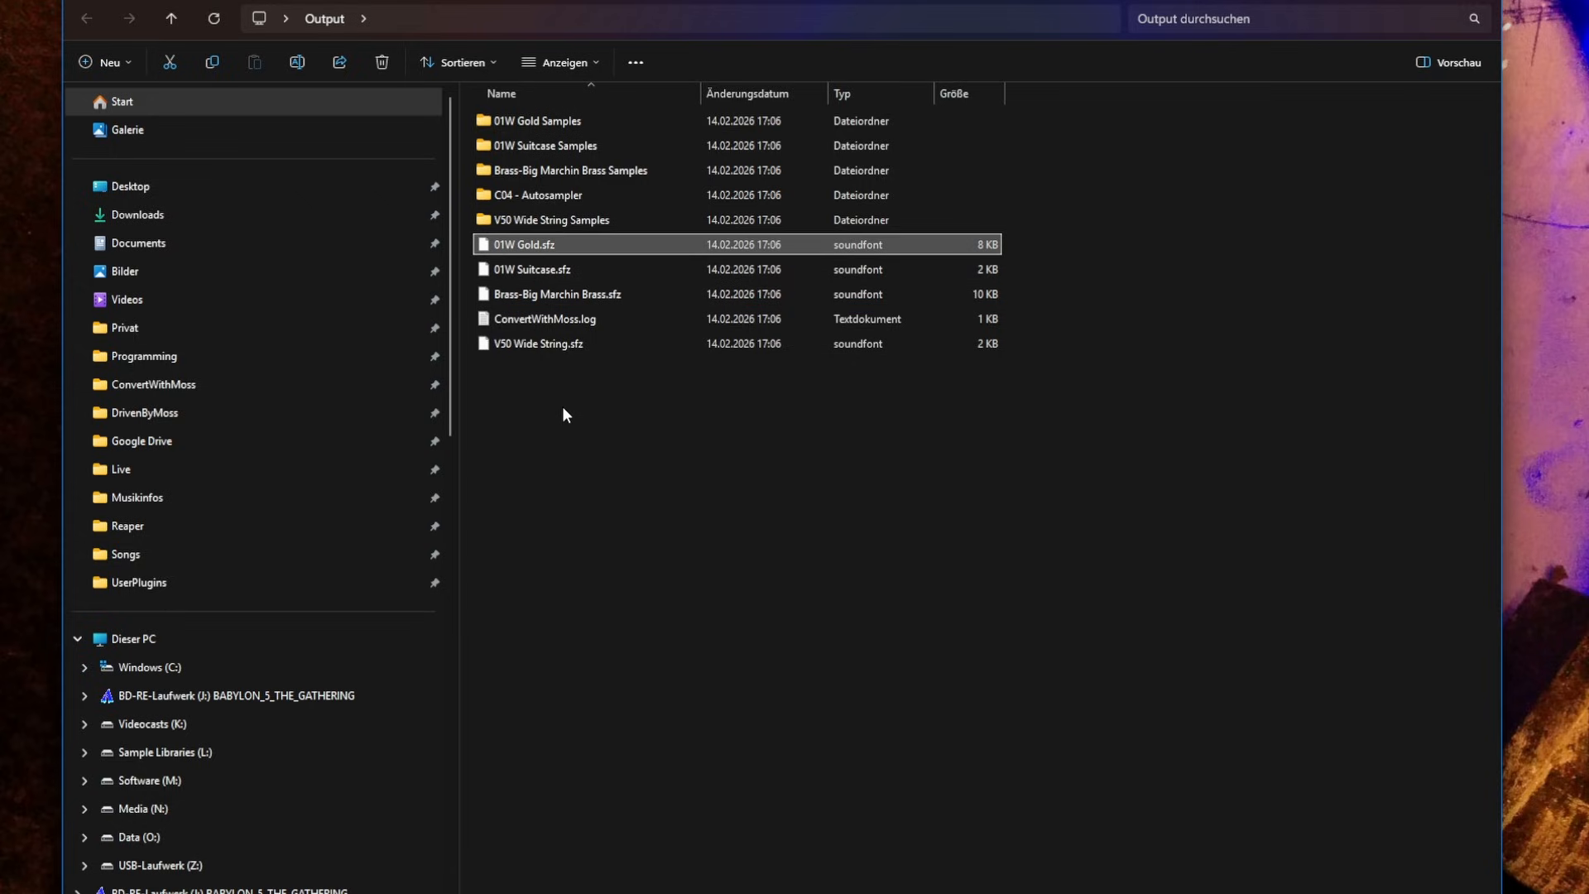
pyautogui.click(873, 556)
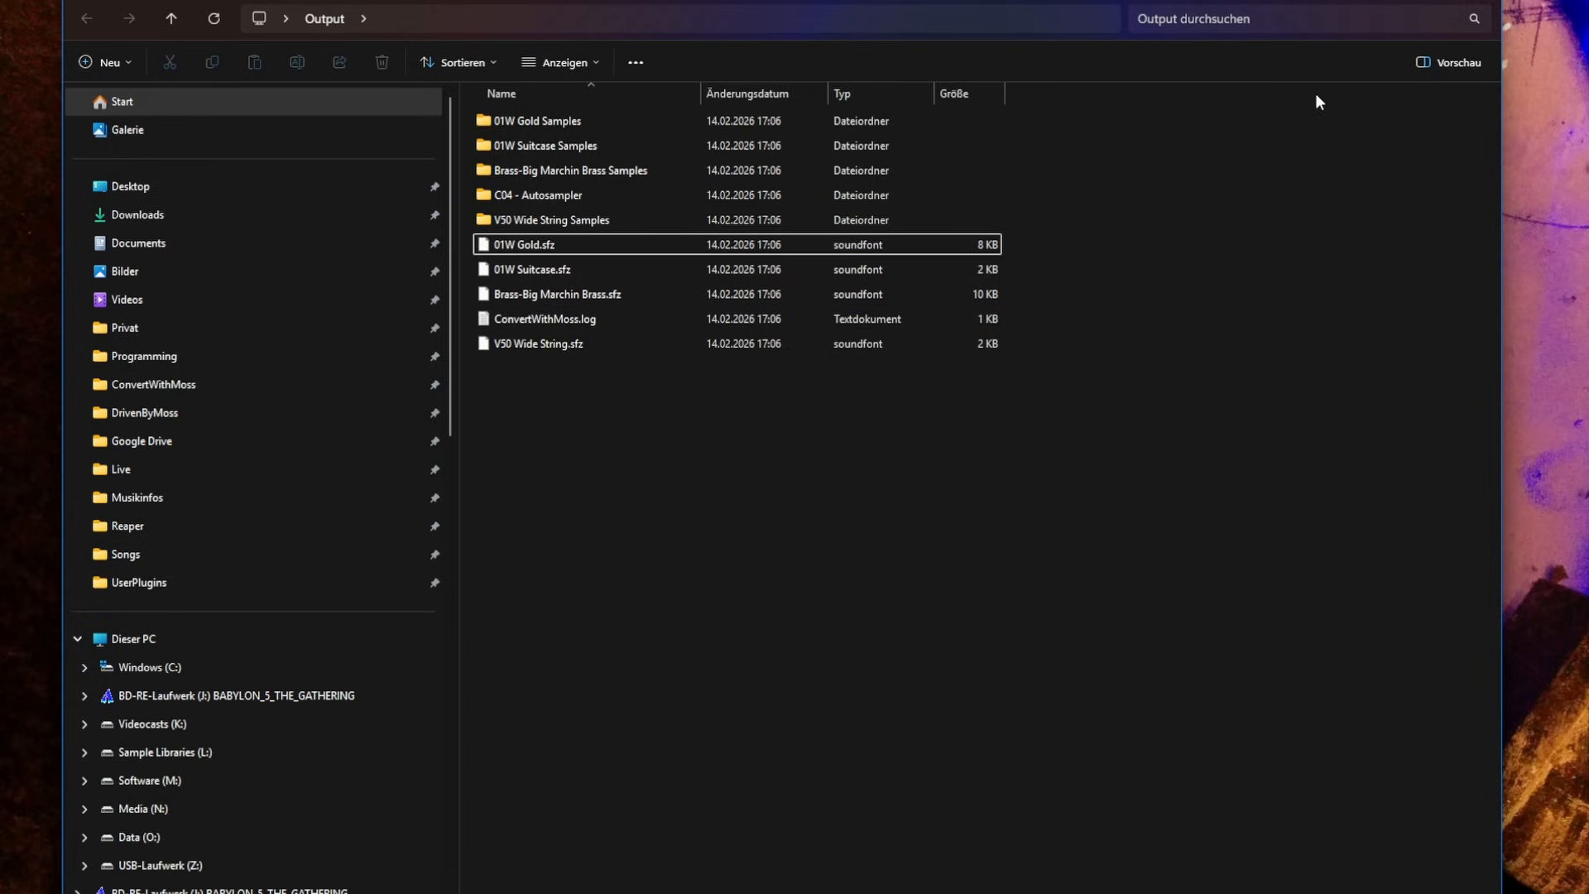